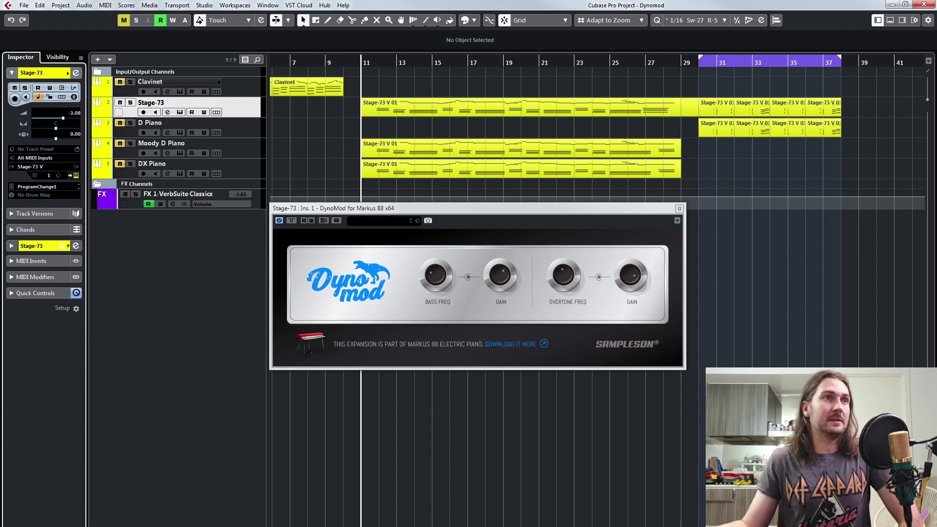
# - Open the Stage-73 track's instrument, resize its window to 70%, and move it clear of the arrangement
pyautogui.click(180, 112)
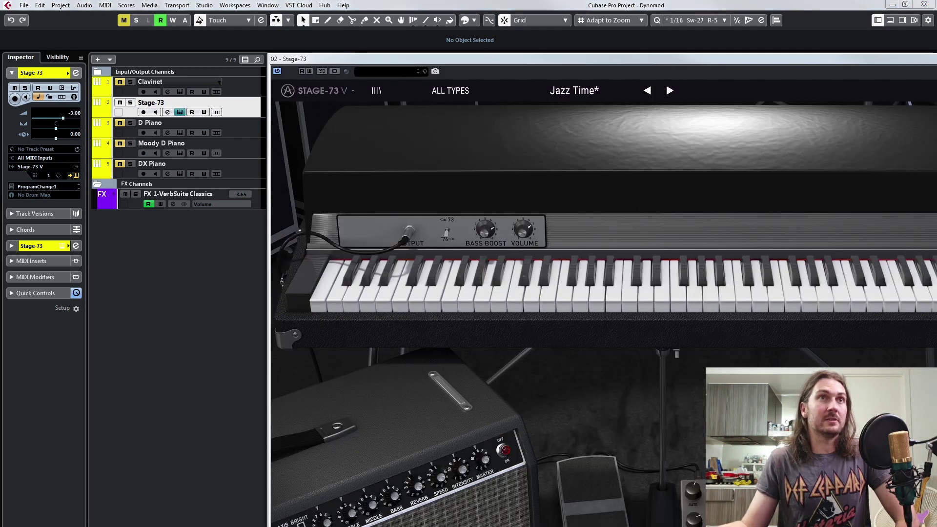
pyautogui.moveTo(351, 60); pyautogui.dragTo(119, 13)
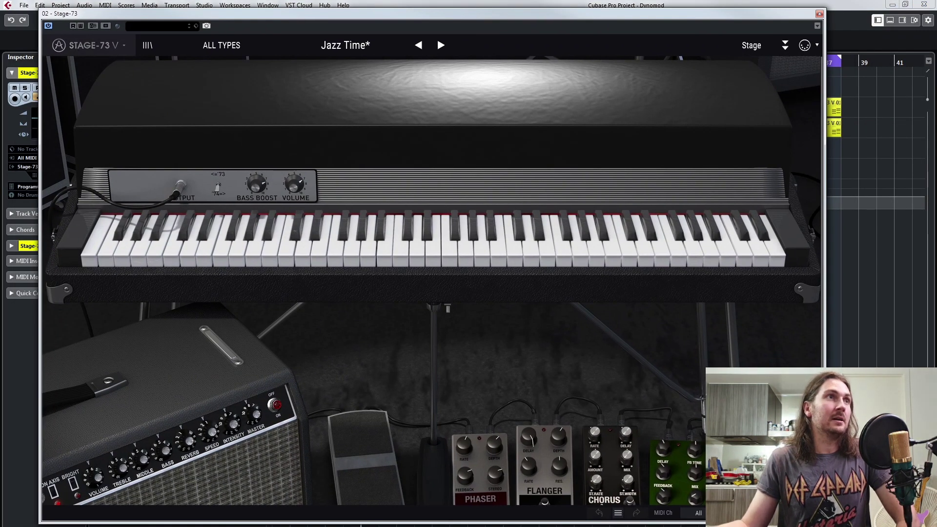
pyautogui.click(90, 45)
pyautogui.moveTo(97, 155)
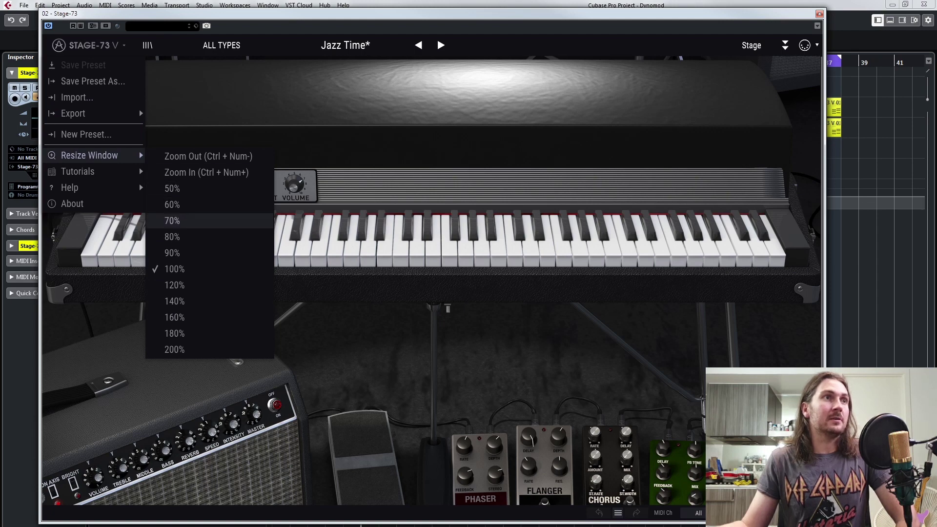
pyautogui.click(172, 221)
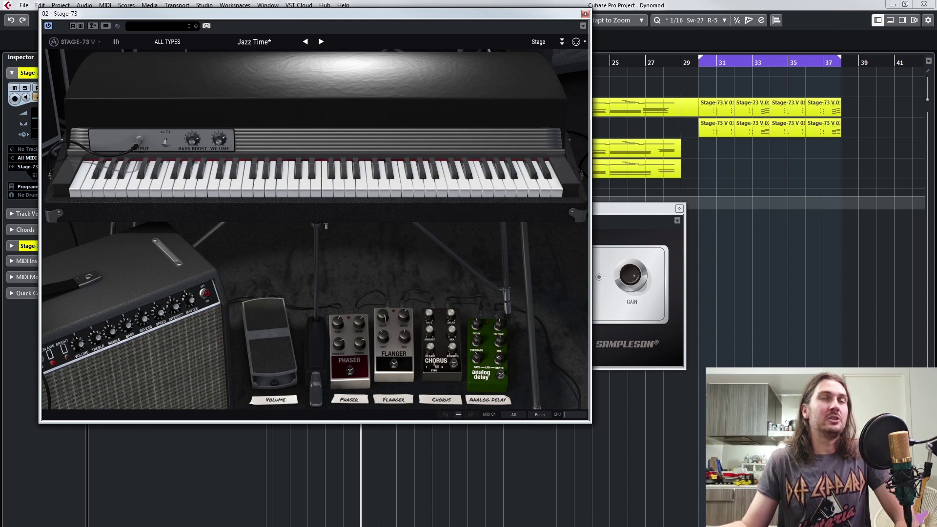
pyautogui.moveTo(312, 14); pyautogui.dragTo(732, 526)
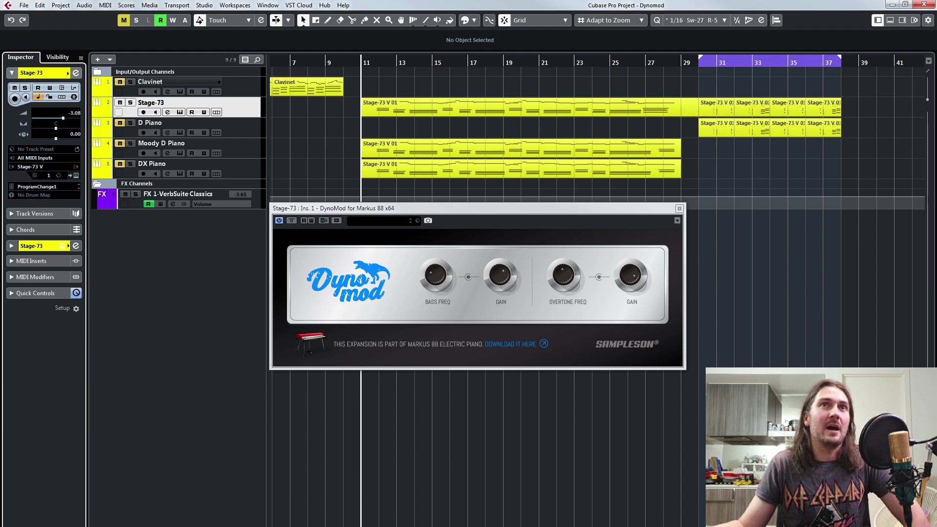
# - Play the Stage-73 part from bar 11 and compare its sound with DynoMod bypassed and active
pyautogui.moveTo(478, 208); pyautogui.dragTo(477, 218)
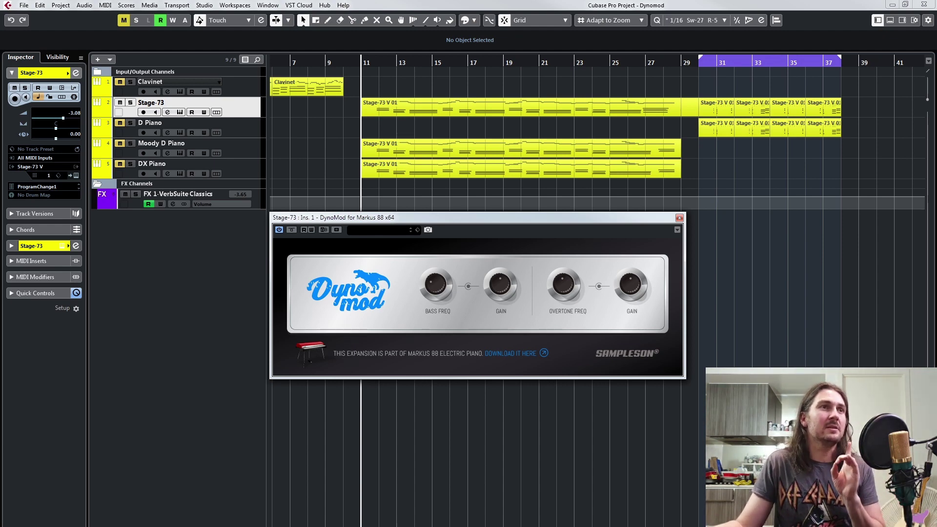
pyautogui.click(291, 230)
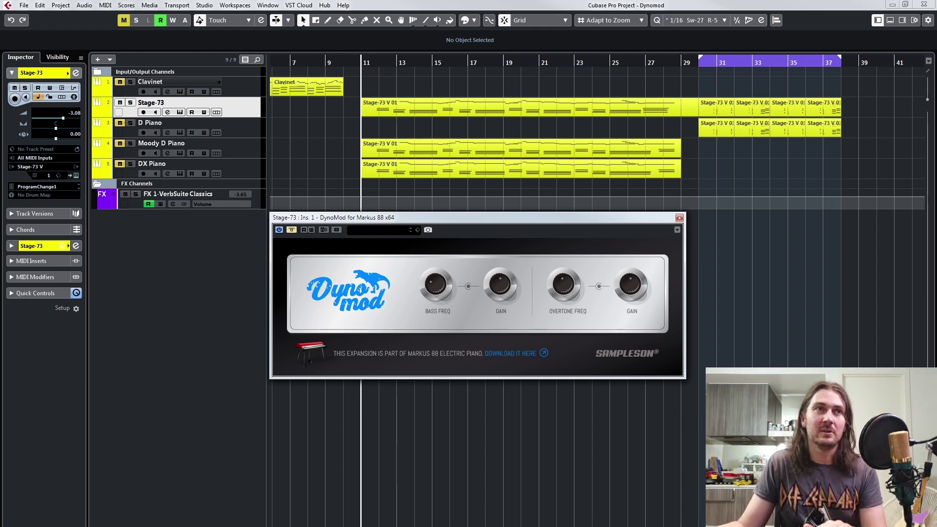
pyautogui.press('space')
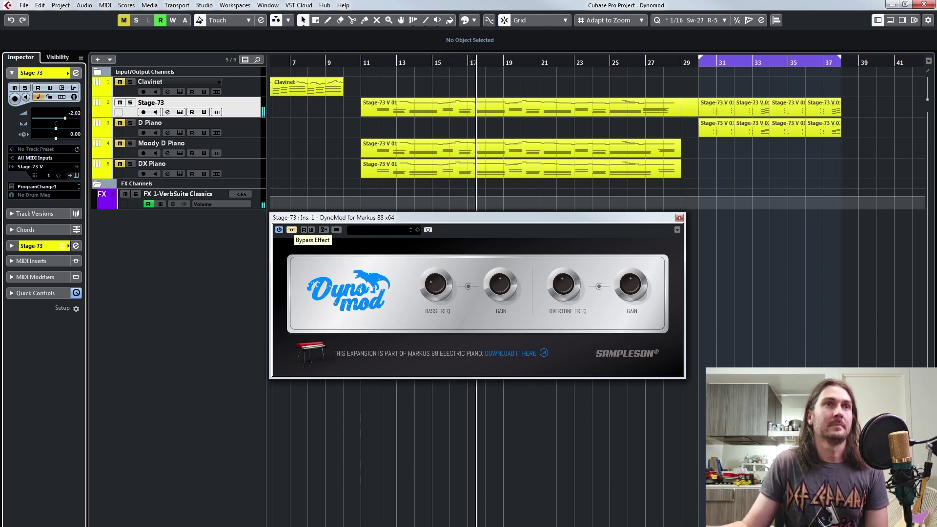
pyautogui.click(291, 229)
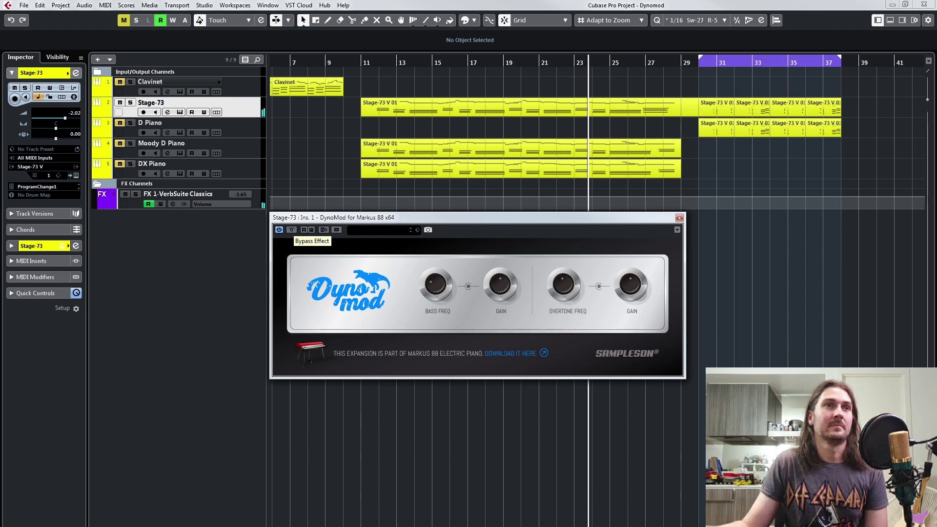
pyautogui.click(292, 230)
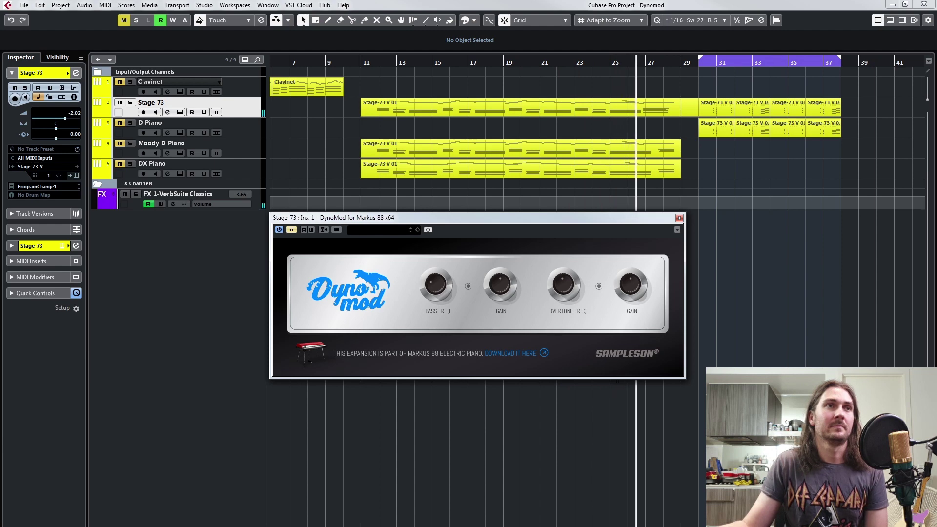
pyautogui.click(291, 229)
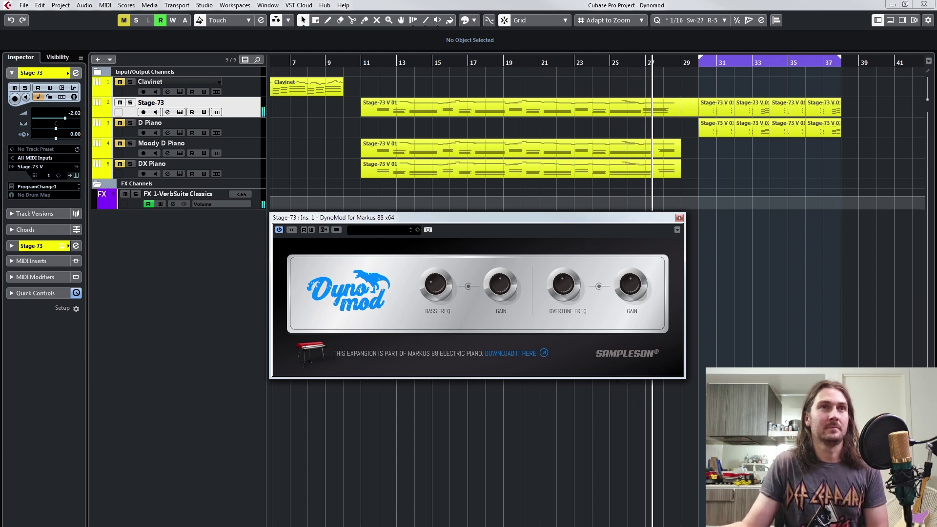
pyautogui.press('space')
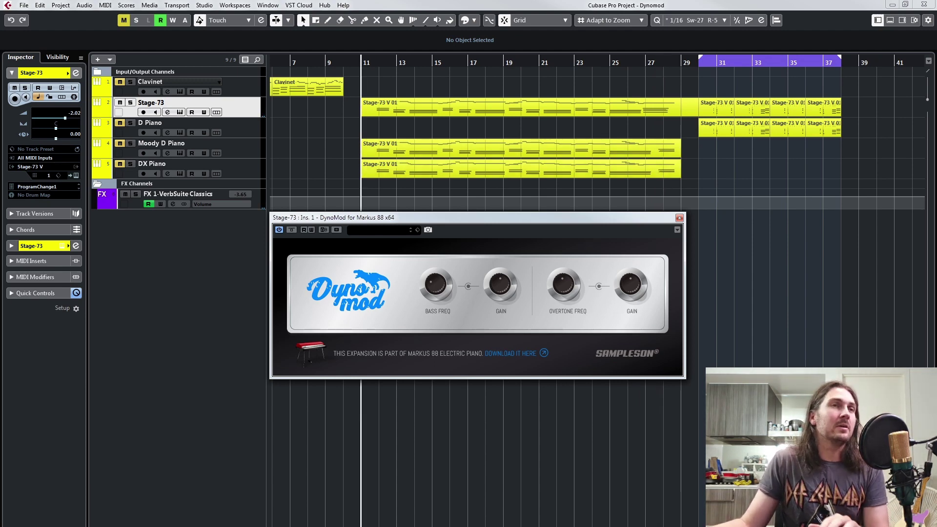
pyautogui.press('space')
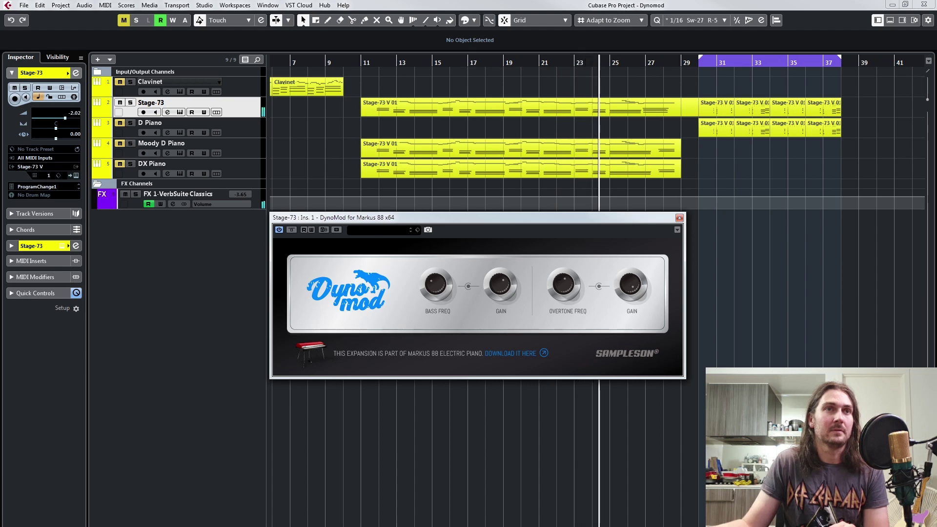
pyautogui.click(291, 230)
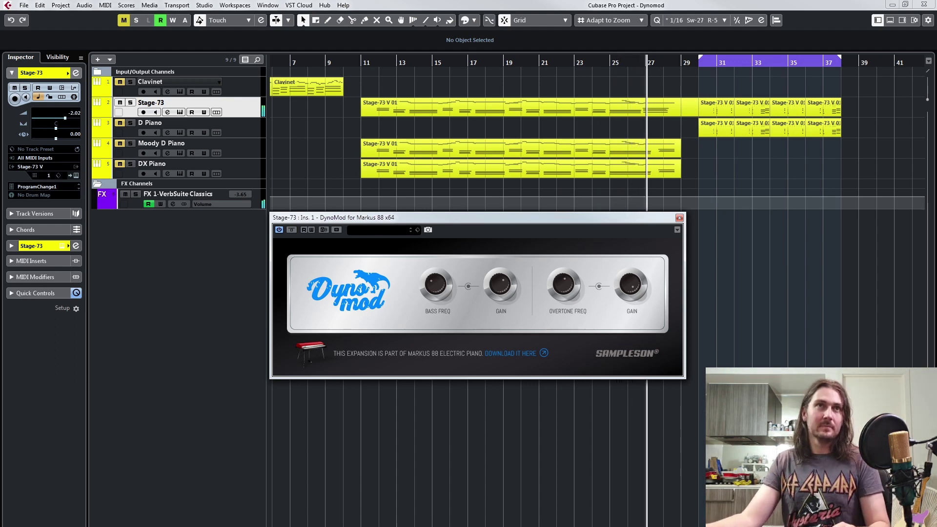
pyautogui.press('space')
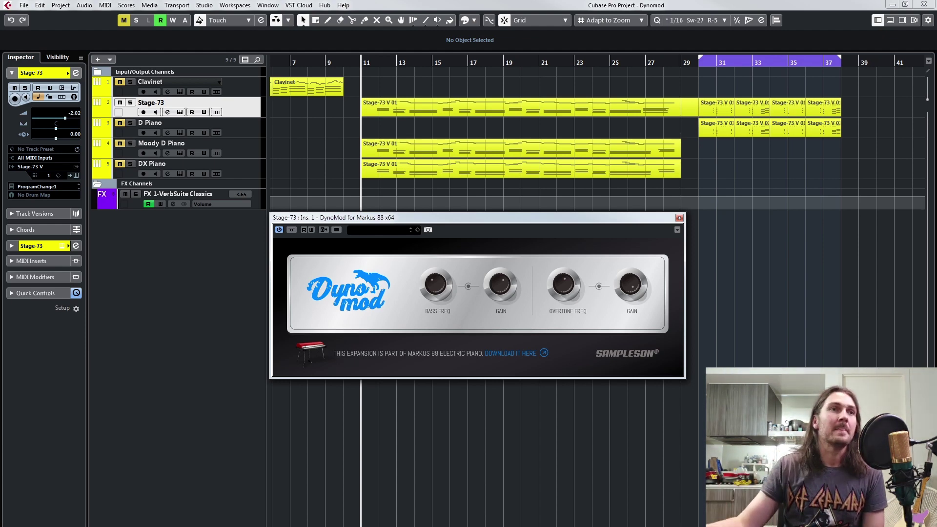
# - Play the Stage-73 loop from bar 30, comparing DynoMod bypassed and active, with the track's instrument channel section expanded
pyautogui.click(699, 64)
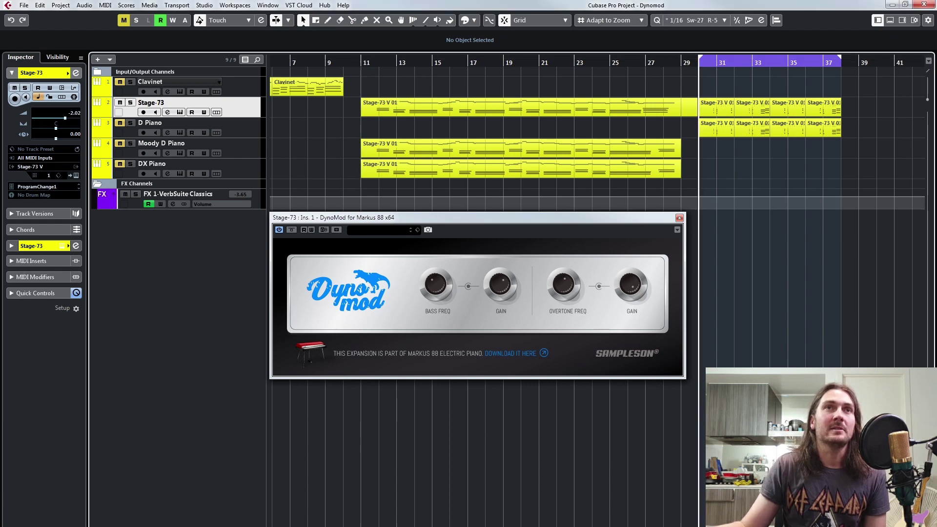
pyautogui.click(292, 230)
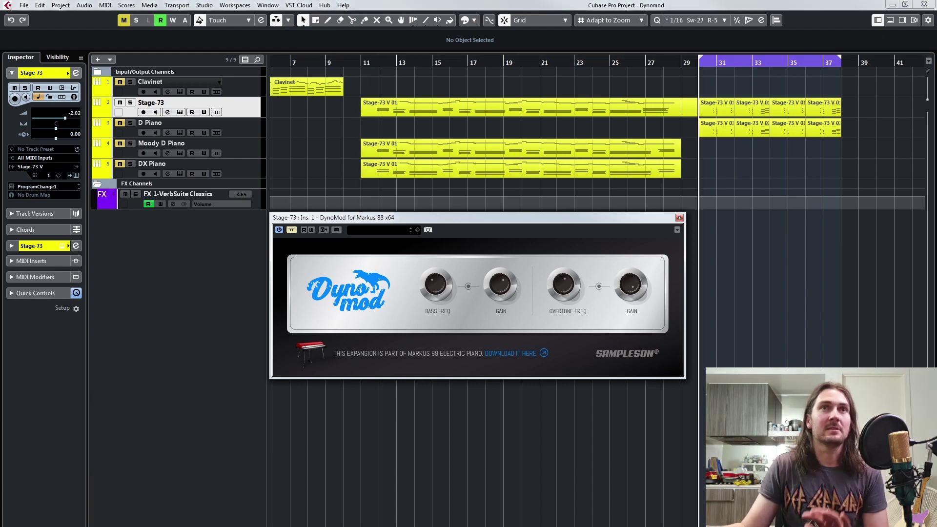
pyautogui.press('space')
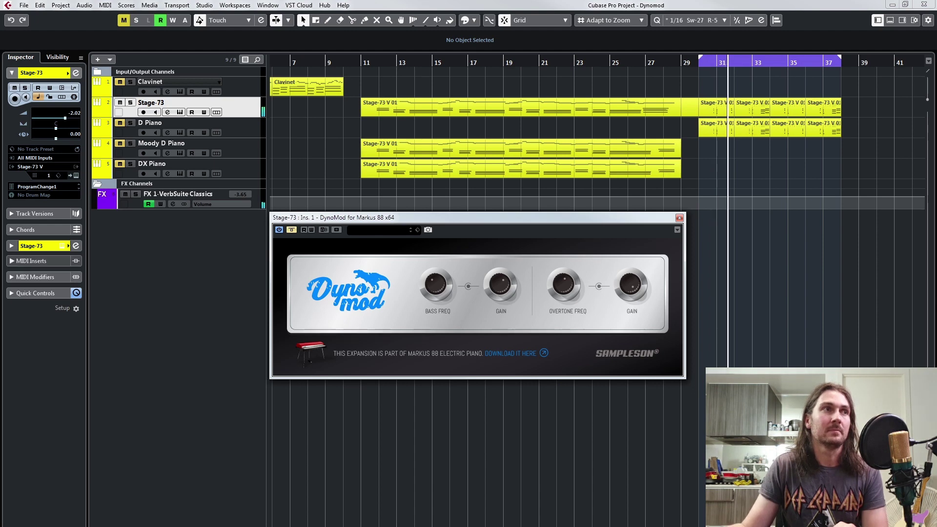
pyautogui.click(33, 246)
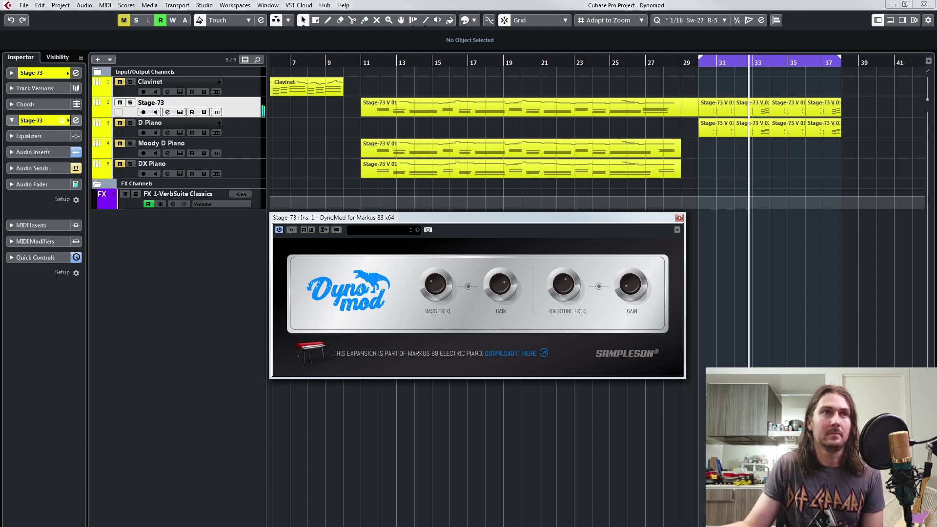
pyautogui.click(291, 230)
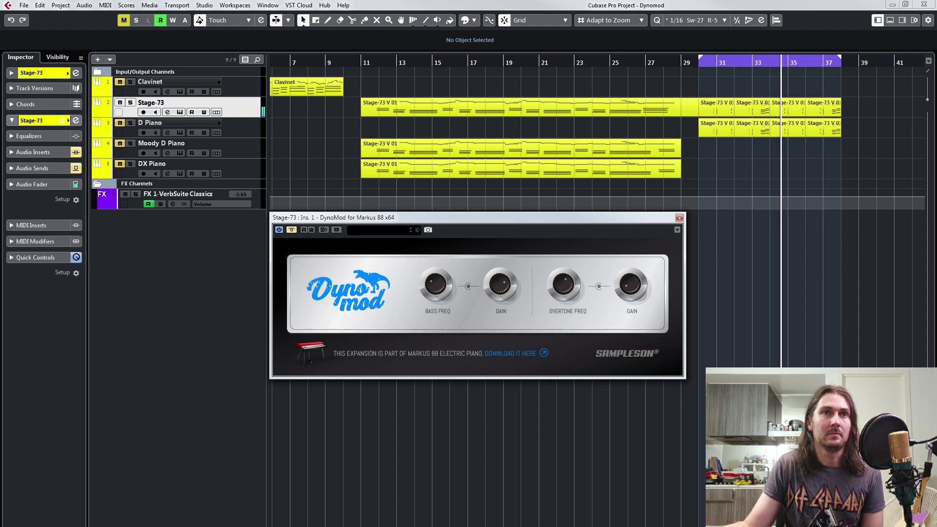
pyautogui.click(292, 230)
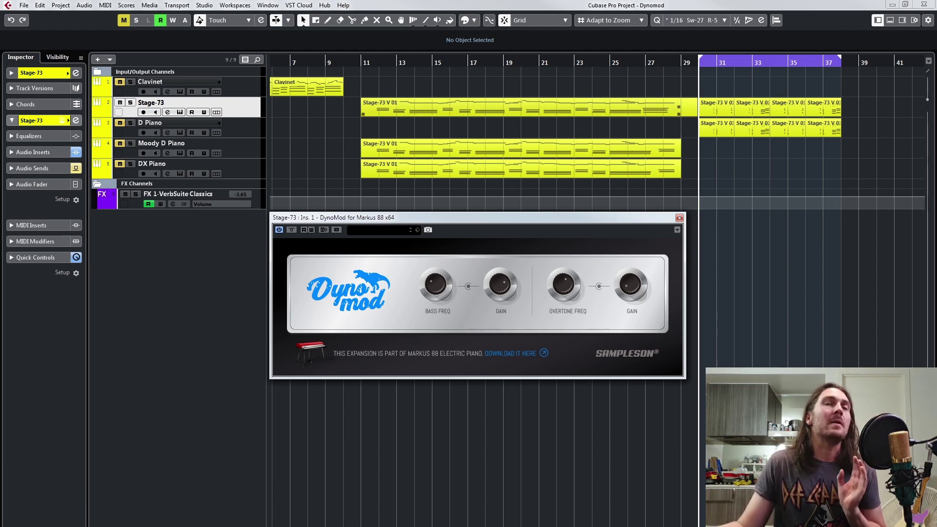
# - Select the D Piano track and open its mda ePiano instrument
pyautogui.click(185, 123)
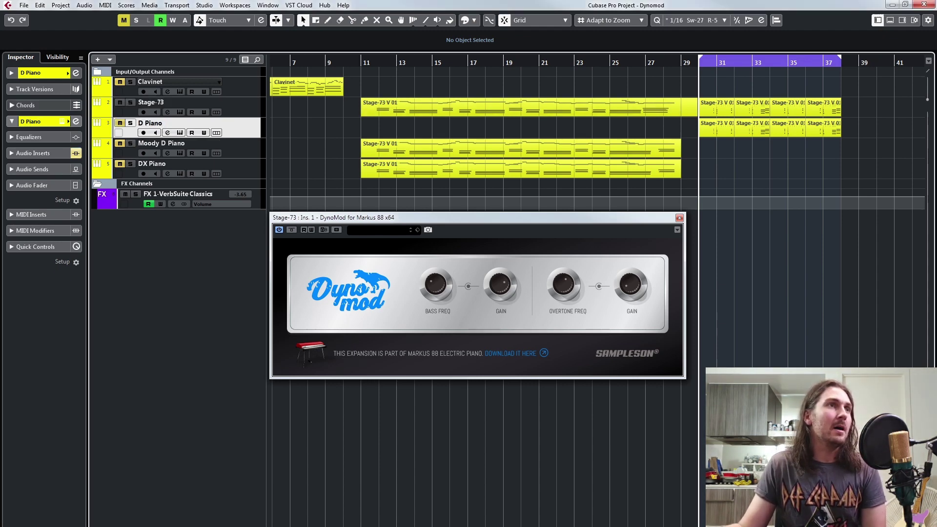
pyautogui.click(55, 122)
pyautogui.click(62, 122)
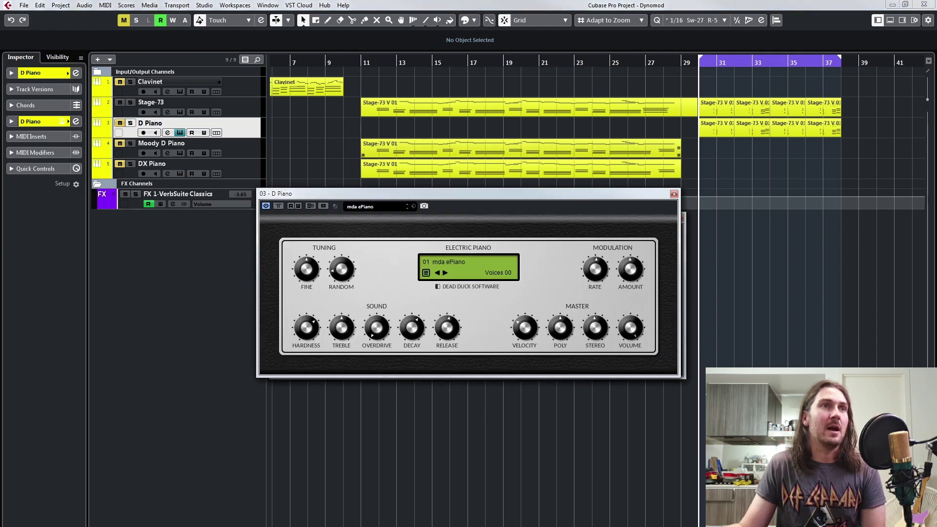
pyautogui.moveTo(439, 194); pyautogui.dragTo(441, 164)
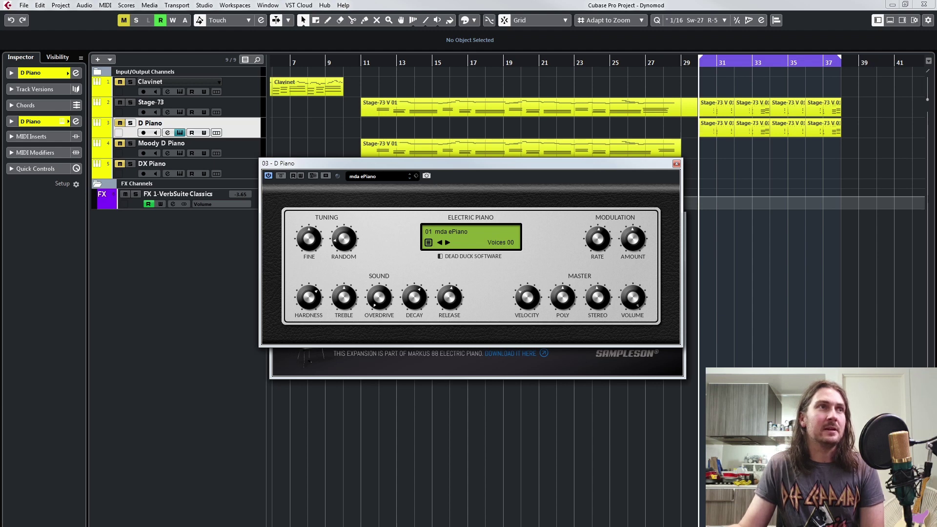
# - Play the D Piano part on its own from bar 30 and close the Stage-73 track's DynoMod window
pyautogui.press('s')
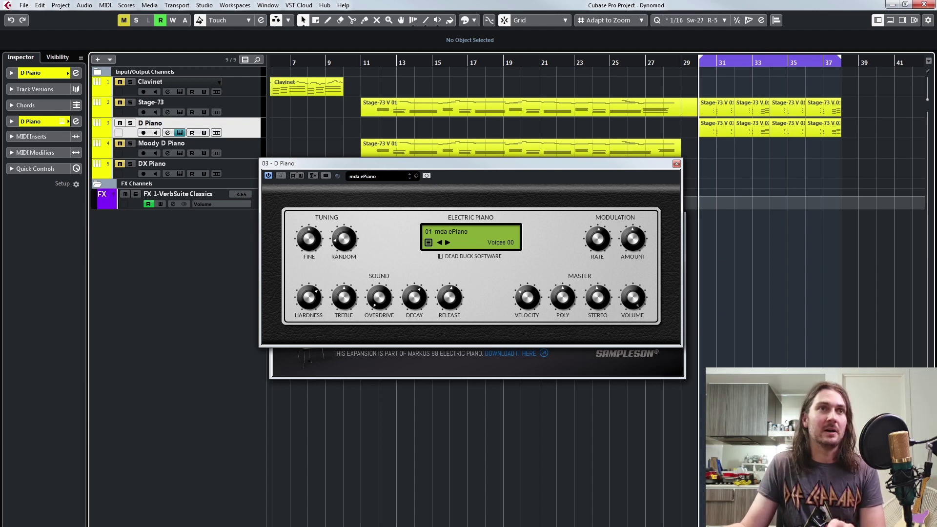
pyautogui.press('space')
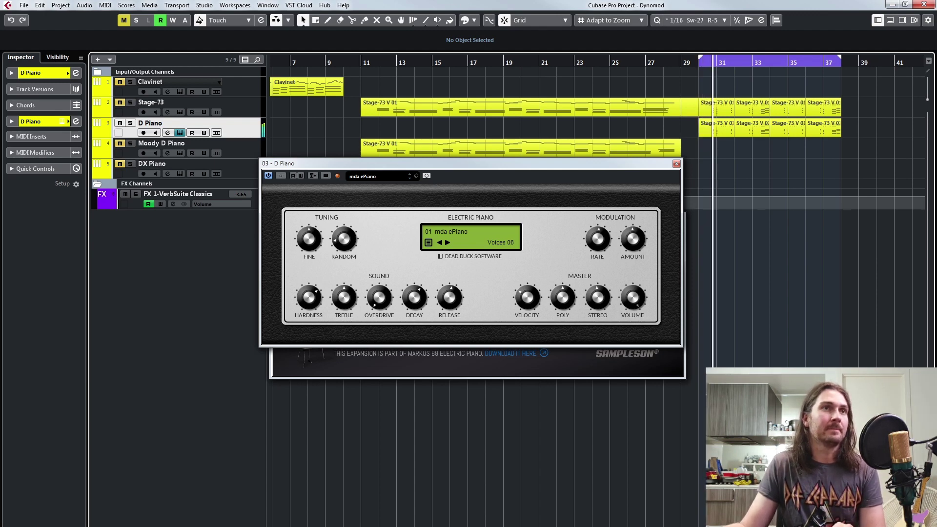
pyautogui.moveTo(488, 164); pyautogui.dragTo(476, 217)
pyautogui.click(679, 218)
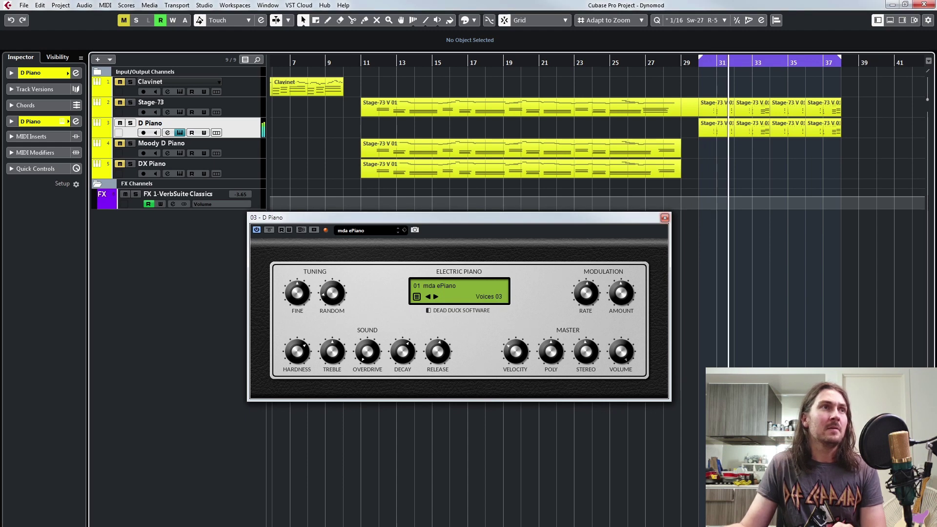
# - Open the DynoMod insert on the D Piano track and turn off its bypass during playback
pyautogui.click(39, 121)
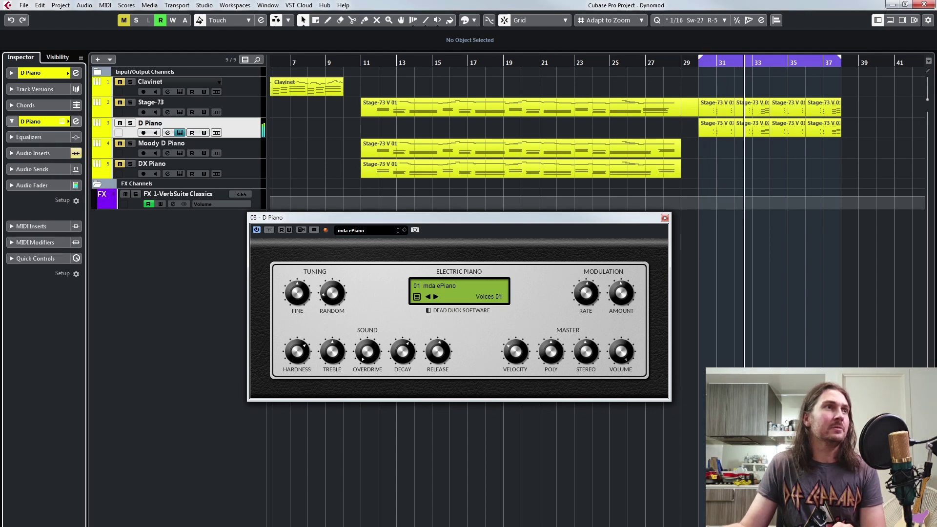
pyautogui.click(33, 153)
pyautogui.click(23, 172)
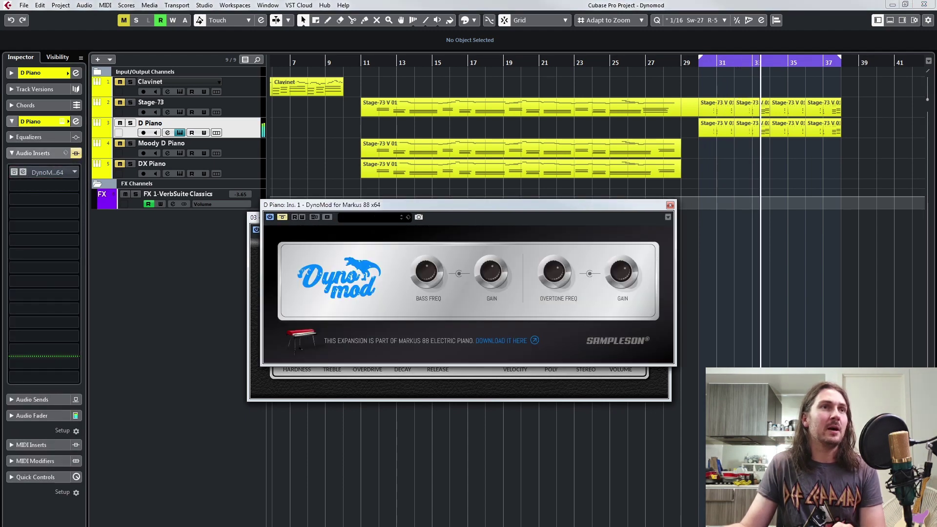
pyautogui.click(283, 218)
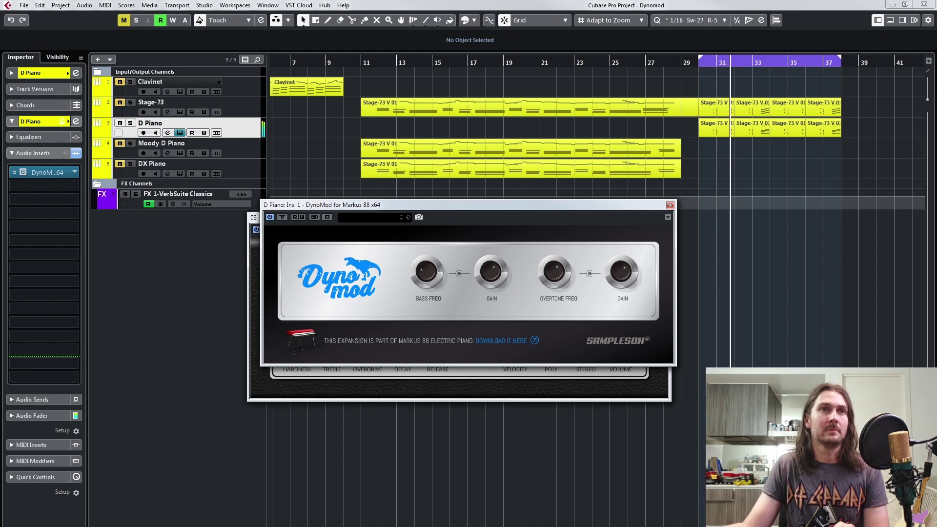
pyautogui.press('space')
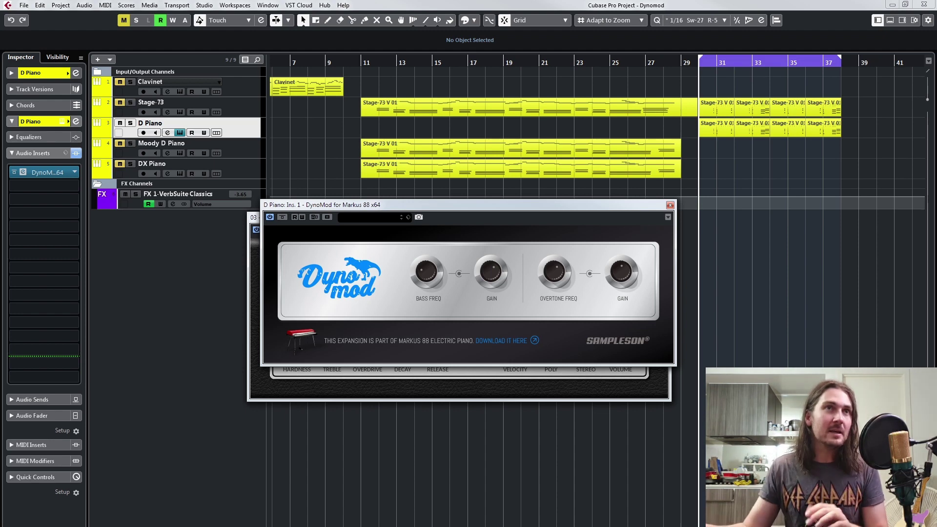
# - Replay the D Piano loop with DynoMod bypassed and active, and show the track's basic settings
pyautogui.press('space')
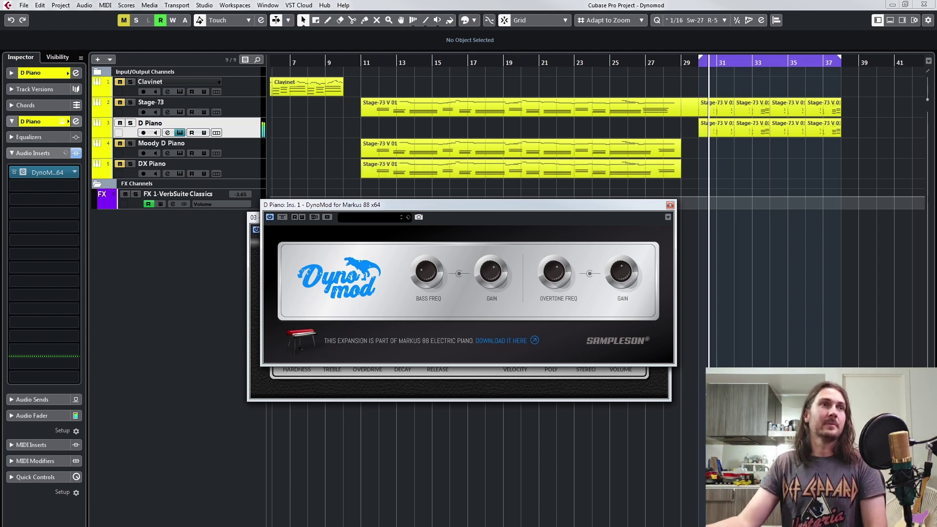
pyautogui.click(14, 173)
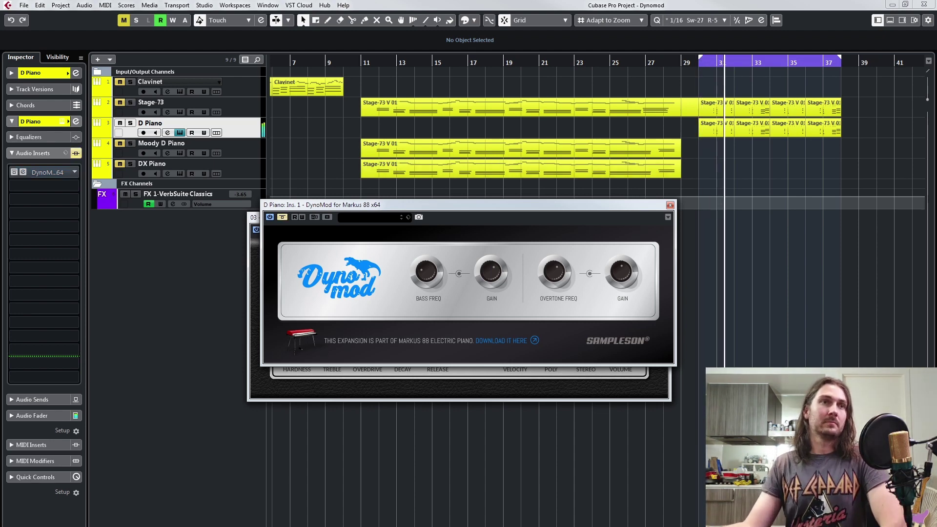
pyautogui.click(14, 173)
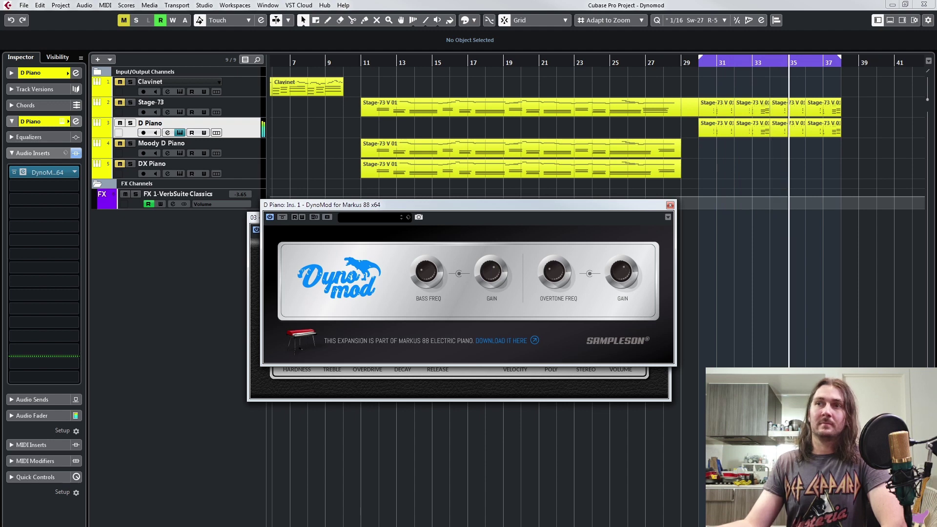
pyautogui.click(40, 72)
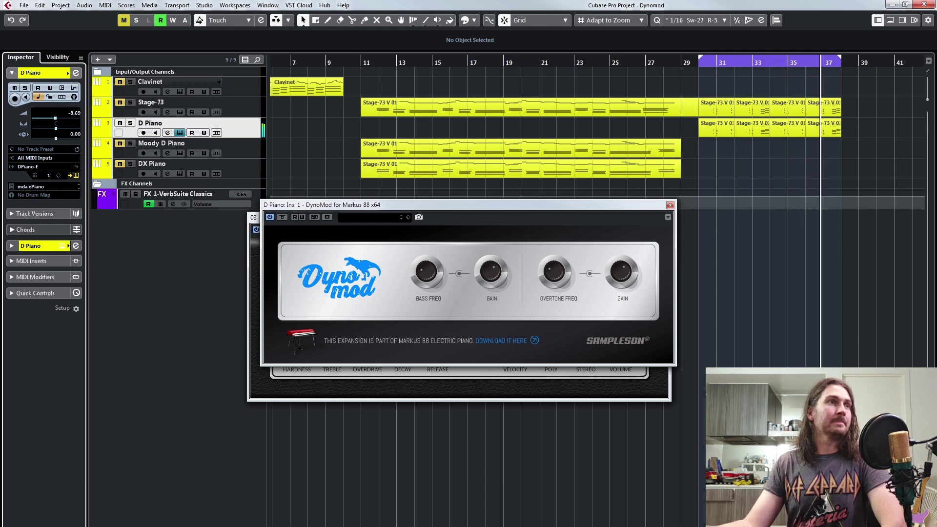
# - Compare the looping D Piano part with DynoMod bypassed and active, and stop playback
pyautogui.click(39, 73)
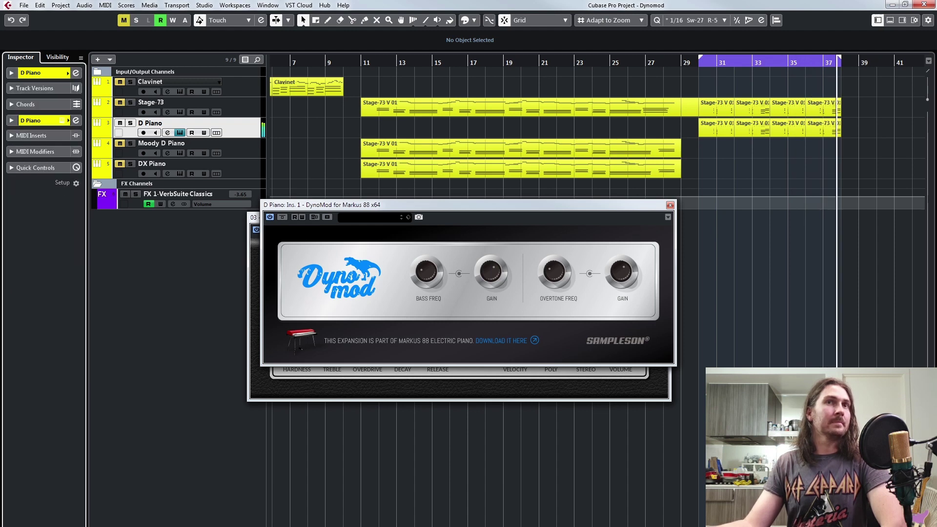
pyautogui.click(282, 217)
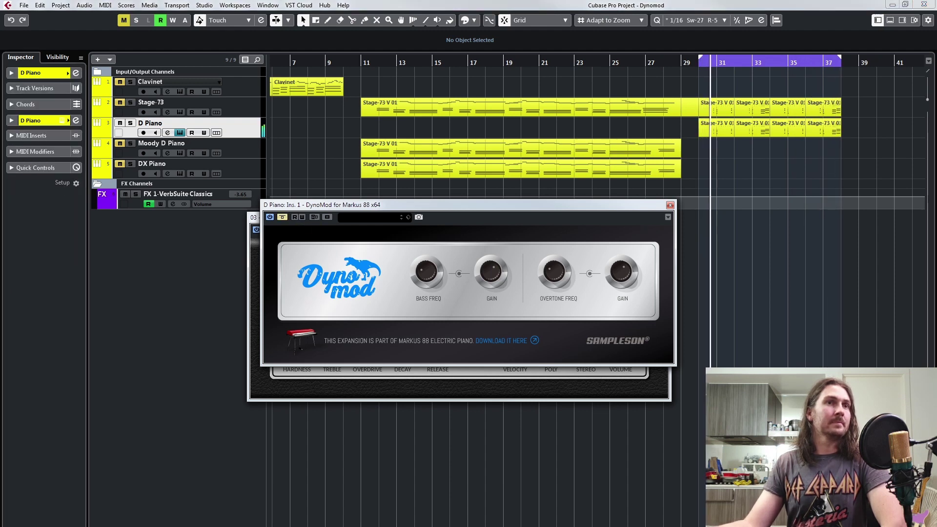
pyautogui.click(282, 217)
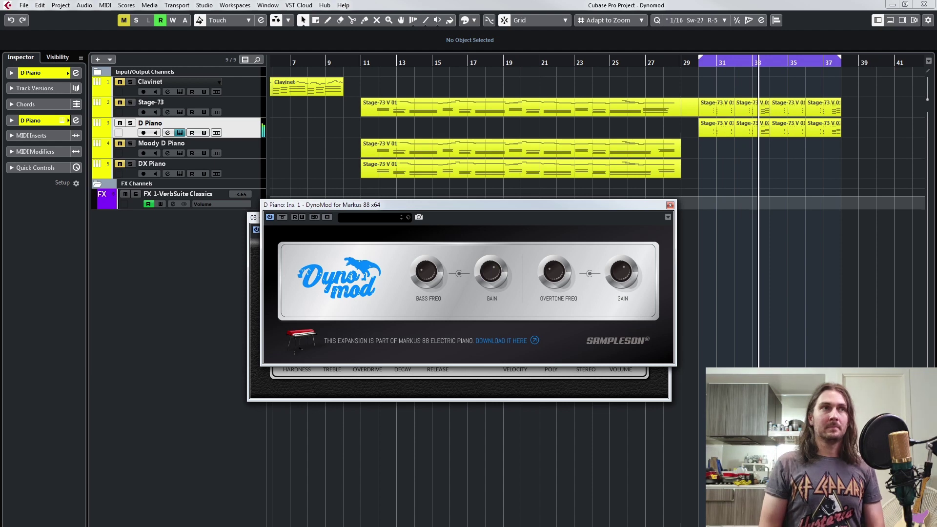
pyautogui.press('space')
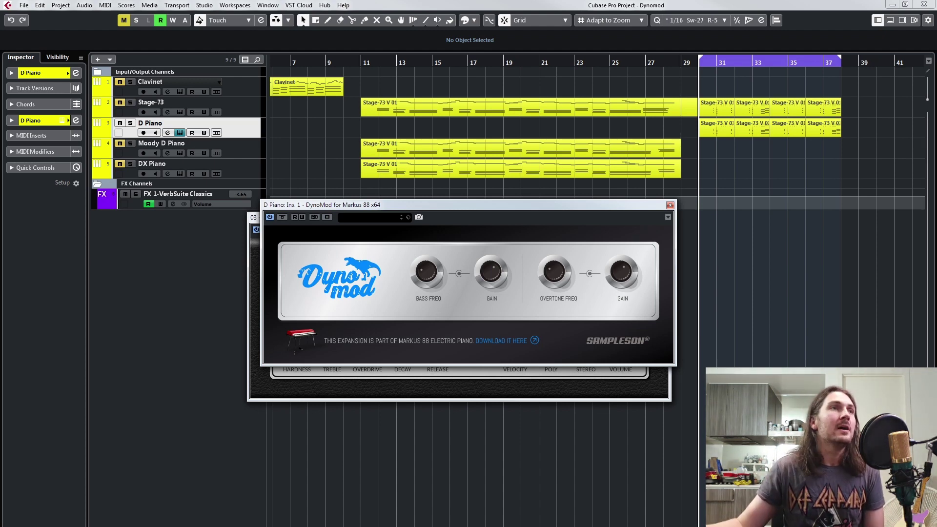
# - Select the Moody D Piano track, set the playback position to bar 11, and show its audio sends and inserts
pyautogui.click(362, 63)
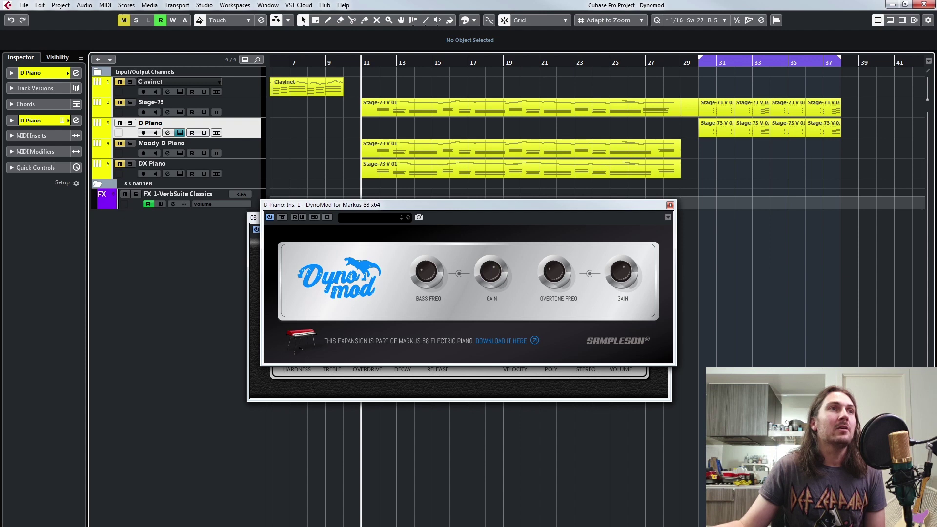
pyautogui.press('Down')
pyautogui.press('s')
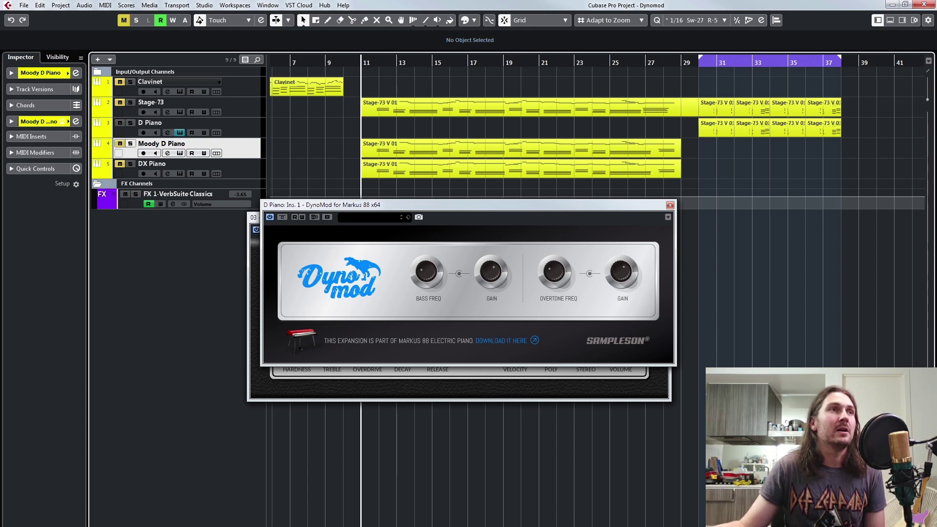
pyautogui.click(13, 122)
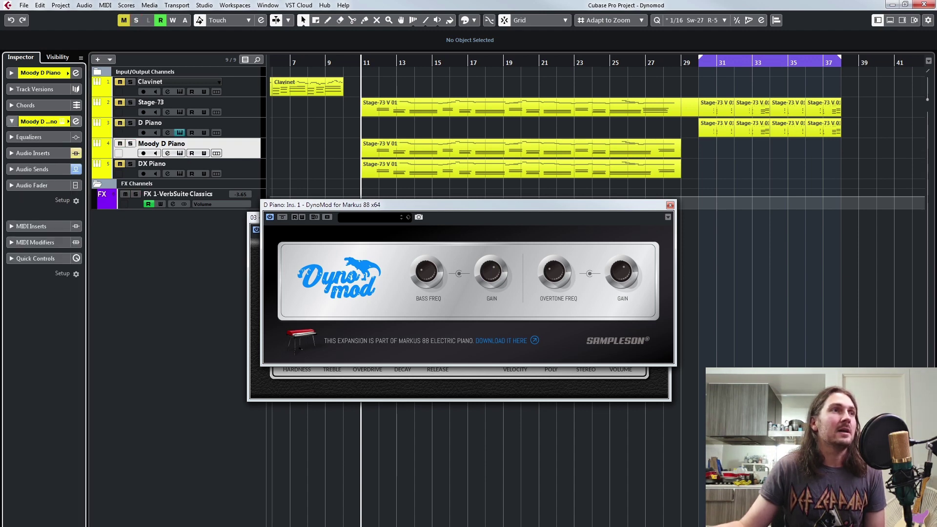
pyautogui.click(32, 169)
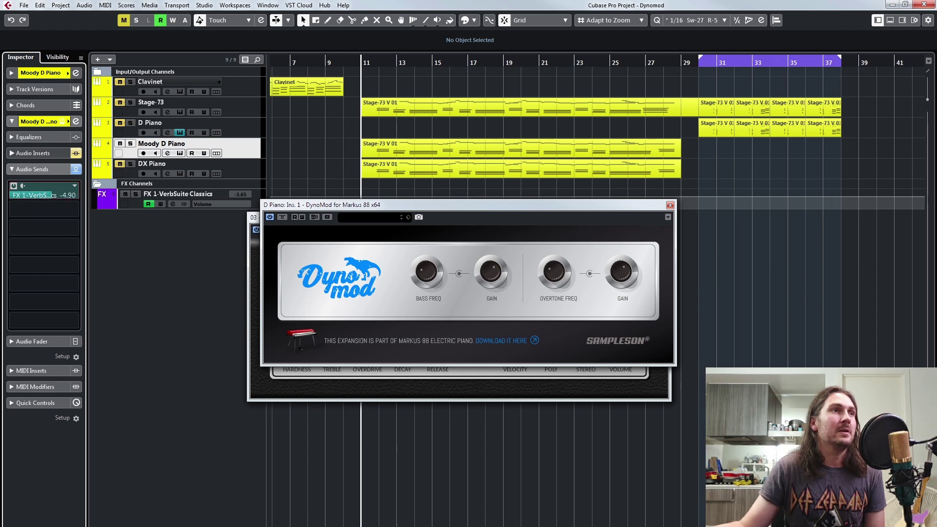
pyautogui.click(32, 153)
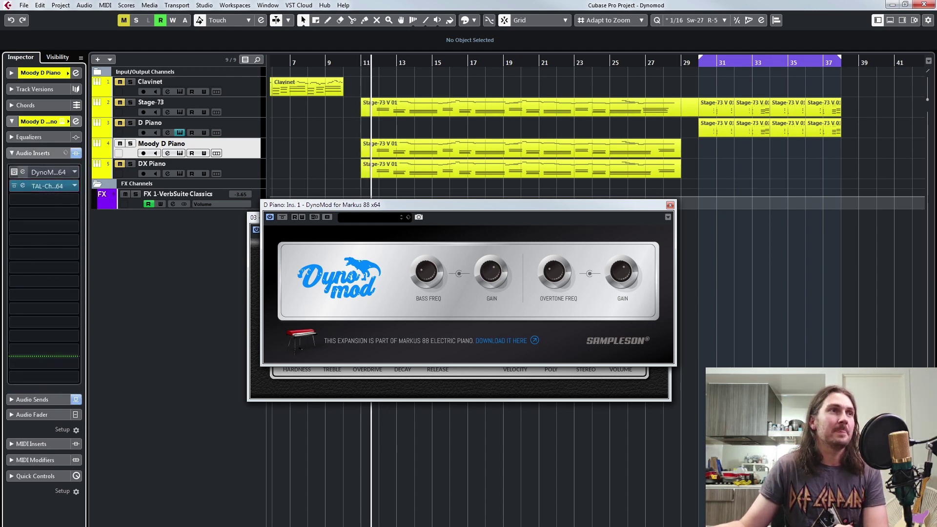
# - Close the D Piano's DynoMod and mda ePiano windows and open the Moody D Piano's DynoMod insert during playback
pyautogui.click(670, 205)
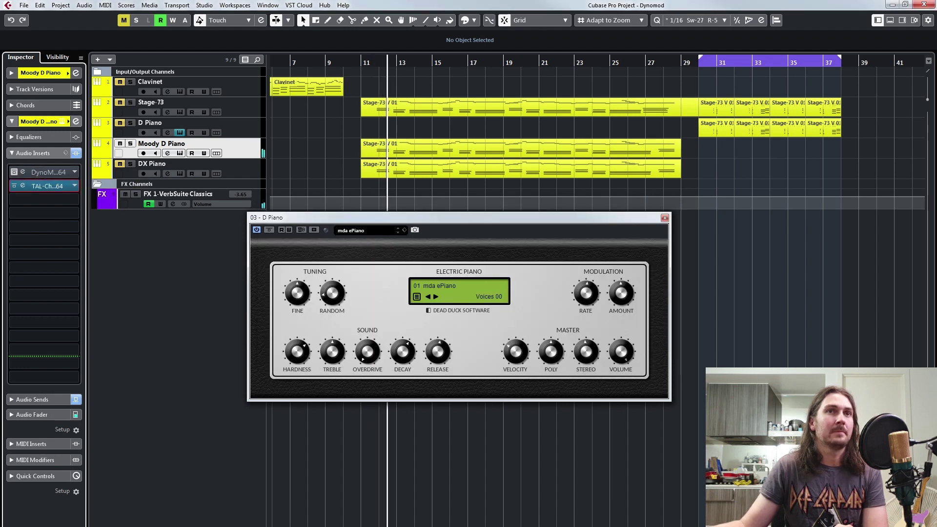
pyautogui.click(665, 218)
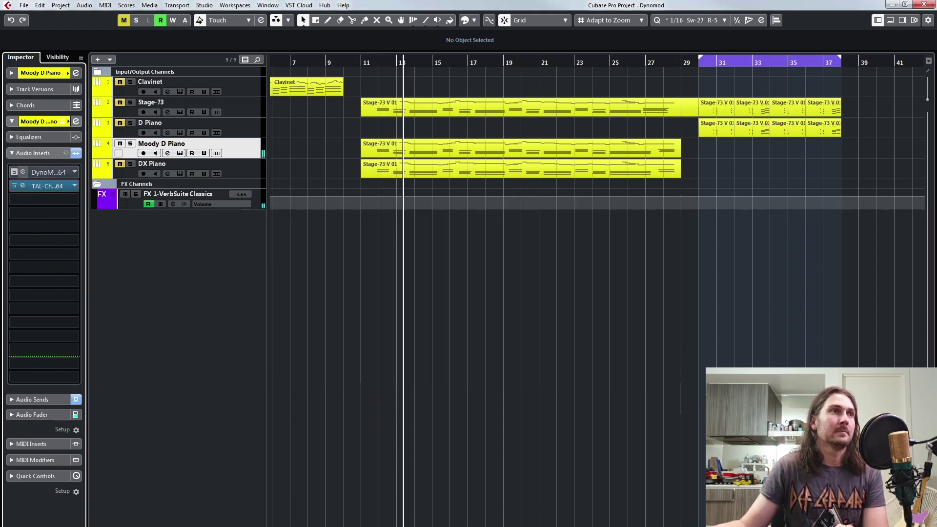
pyautogui.click(45, 172)
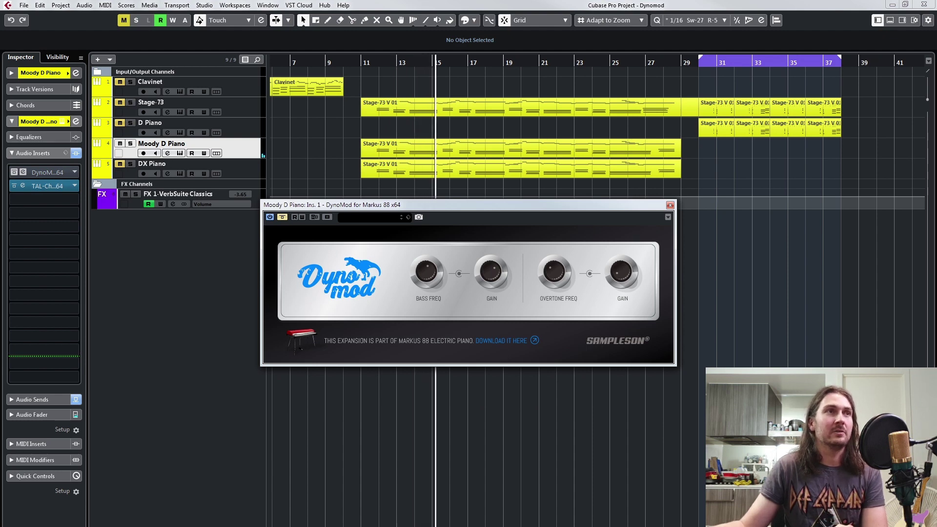
pyautogui.click(14, 172)
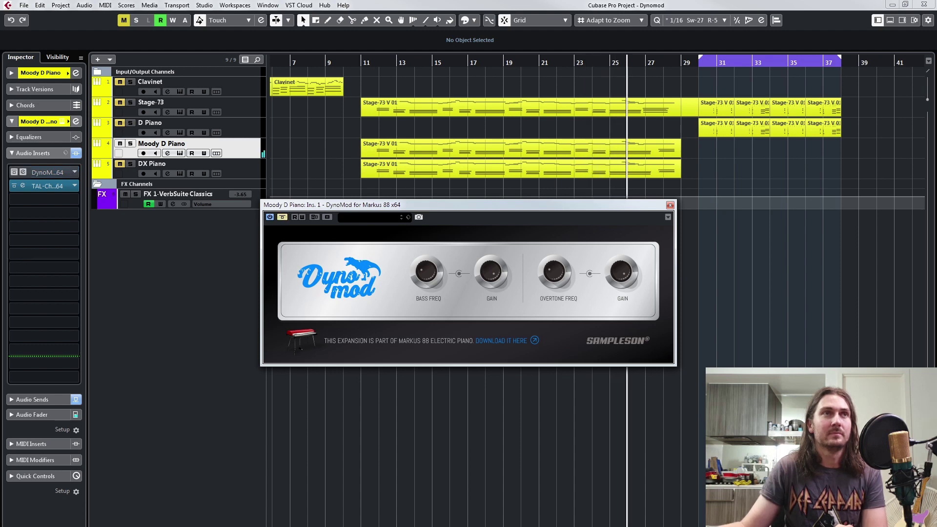
# - Replay the Moody D Piano part from bar 12 with DynoMod bypassed and active, leaving it bypassed
pyautogui.press('space')
pyautogui.click(370, 63)
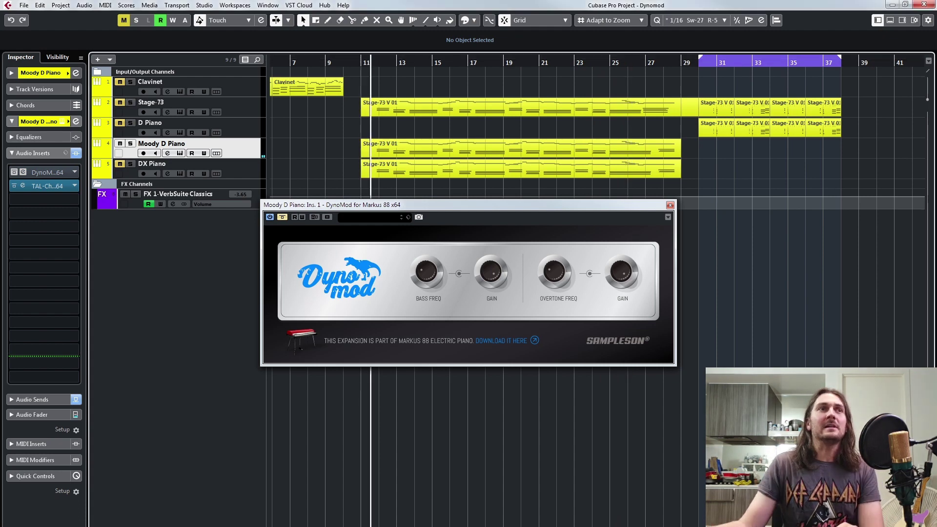
pyautogui.press('space')
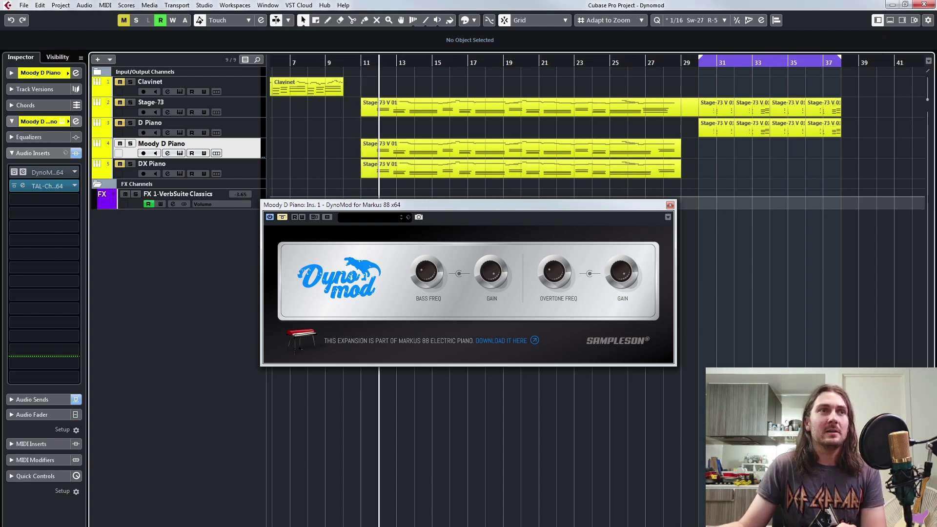
pyautogui.click(379, 63)
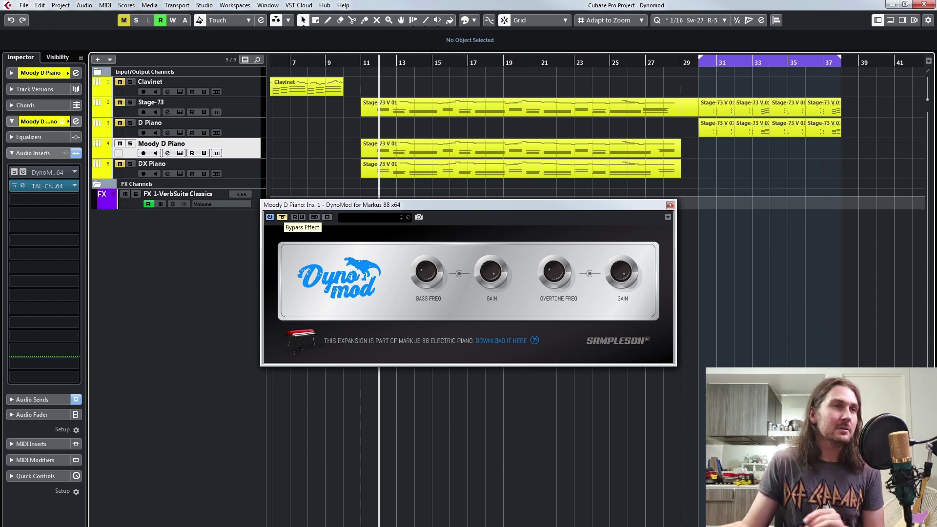
pyautogui.click(282, 217)
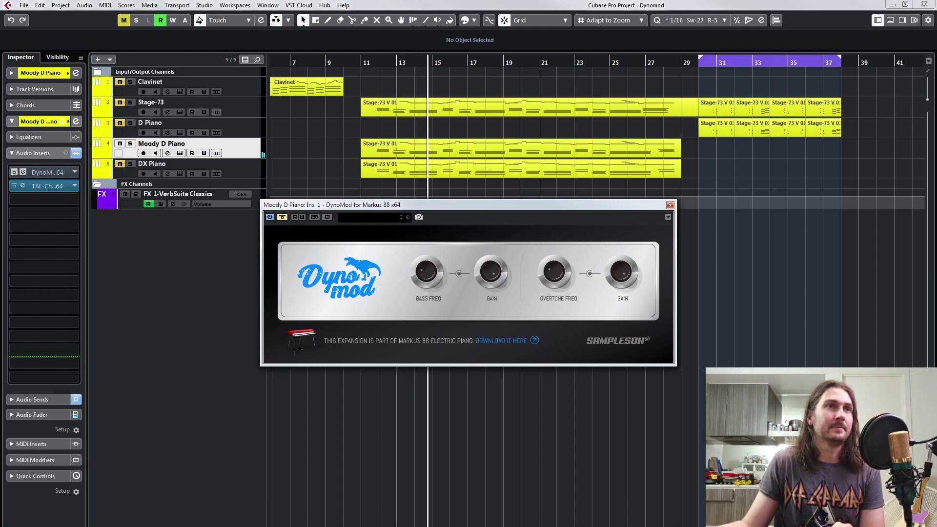
pyautogui.click(282, 217)
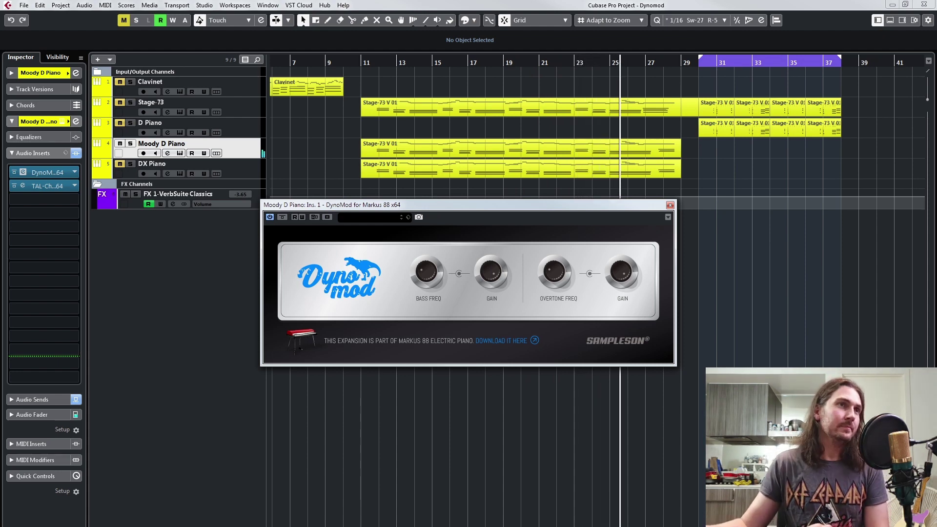
pyautogui.click(282, 217)
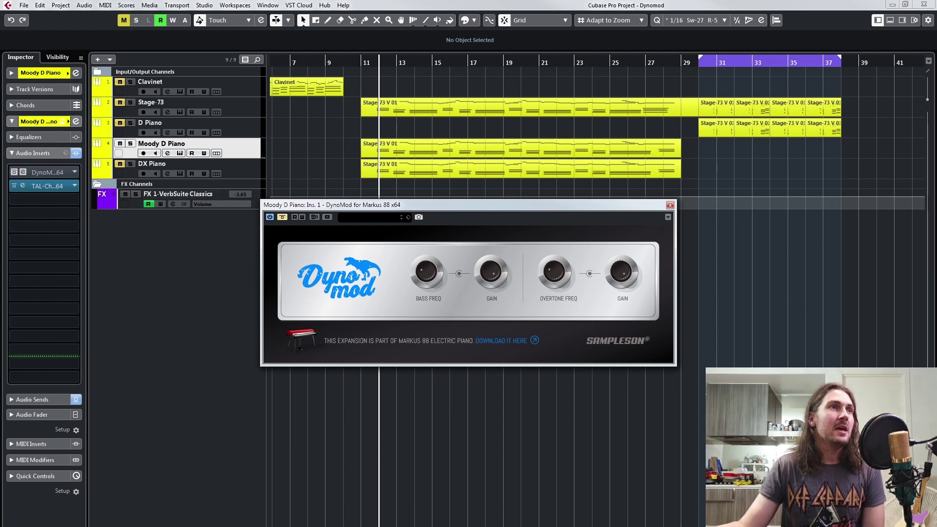
# - Select the DX Piano track and show its basic settings and audio inserts
pyautogui.click(181, 164)
pyautogui.click(32, 73)
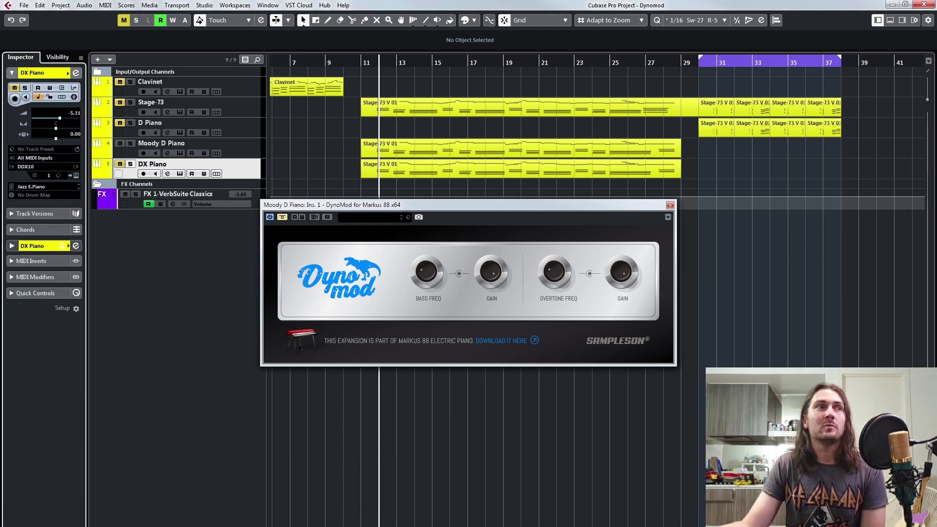
pyautogui.click(33, 246)
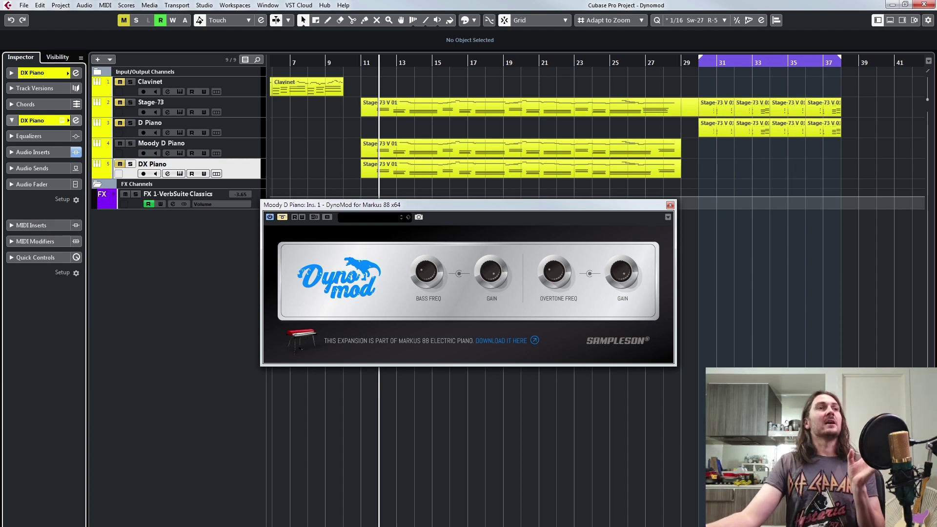
pyautogui.click(32, 151)
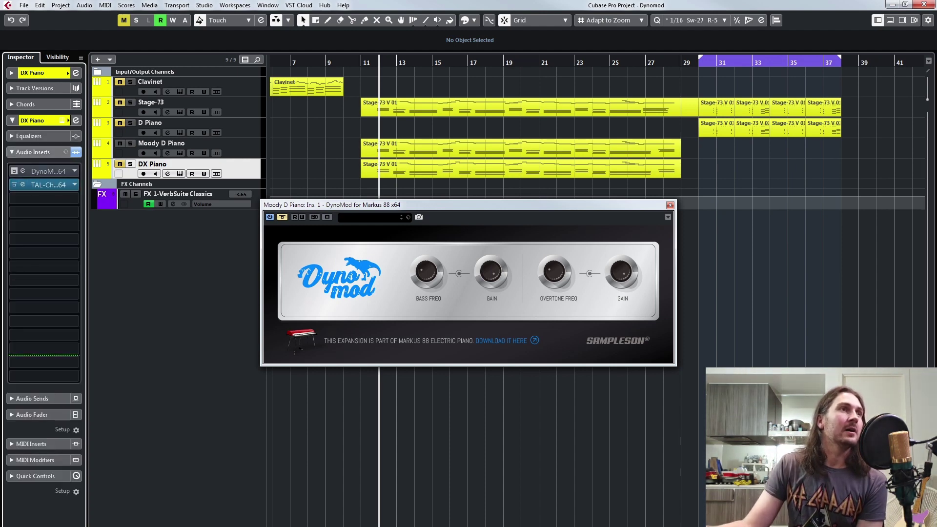
# - Show the DX Piano's DDX10 instrument window over the arrangement and close it
pyautogui.click(32, 72)
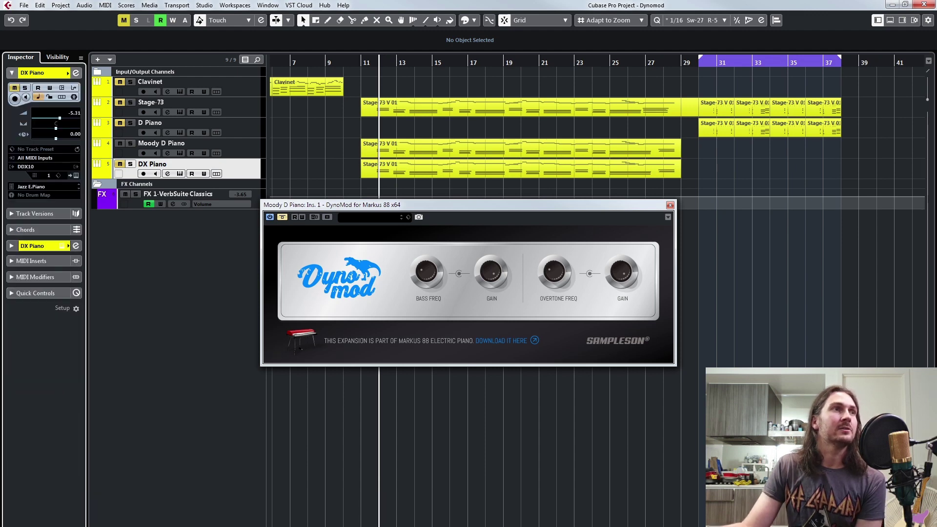
pyautogui.click(74, 176)
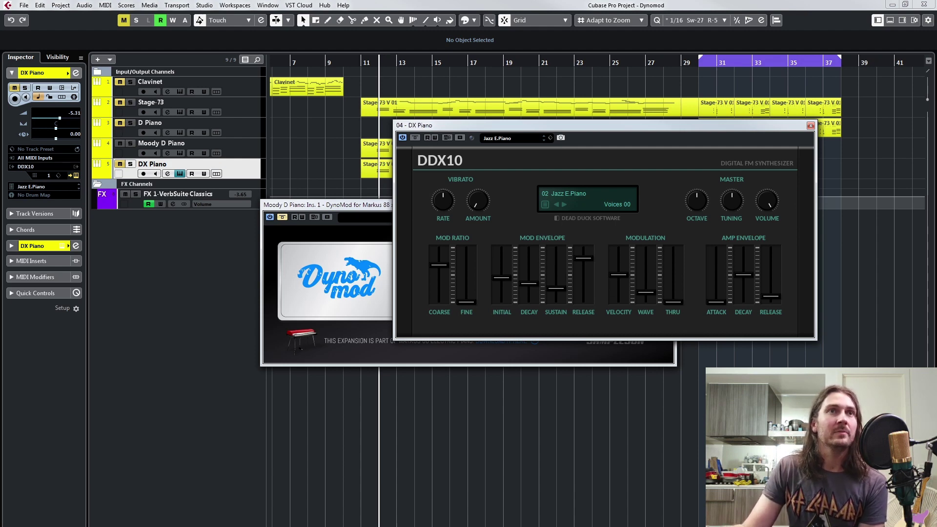
pyautogui.moveTo(478, 125); pyautogui.dragTo(355, 146)
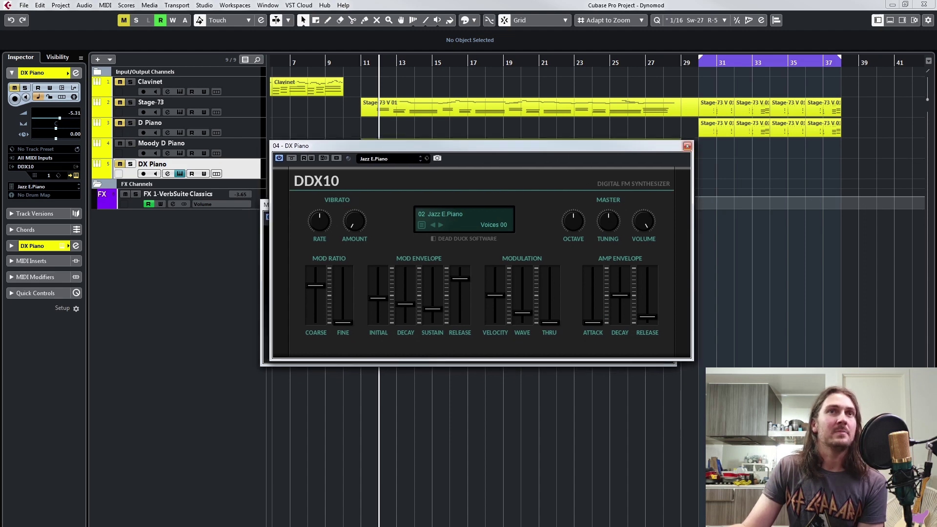
pyautogui.click(687, 146)
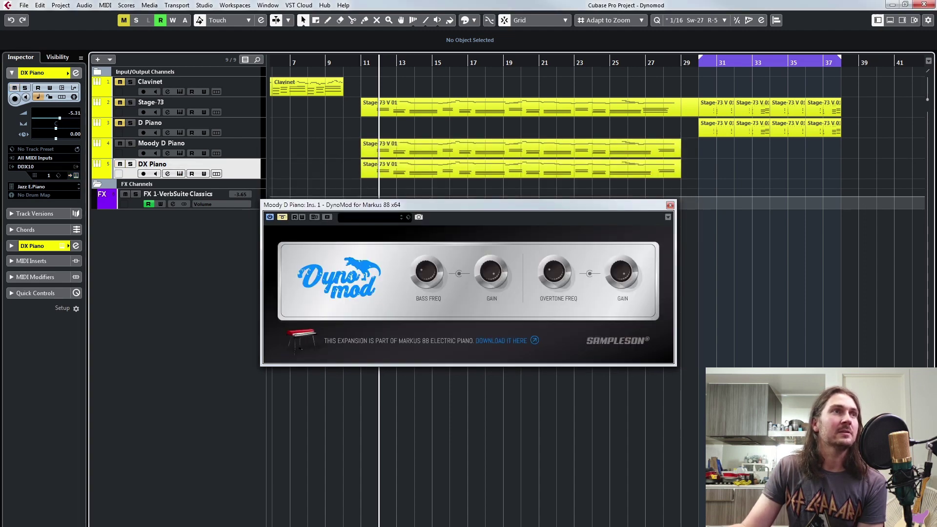
# - Play the DX Piano part on its own from bar 12 while showing its audio inserts and reverb send
pyautogui.click(32, 246)
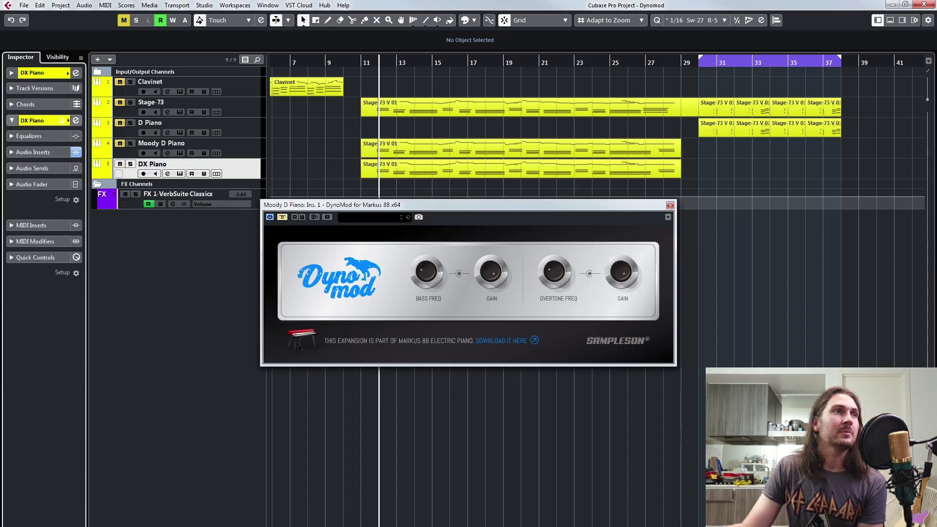
pyautogui.click(33, 153)
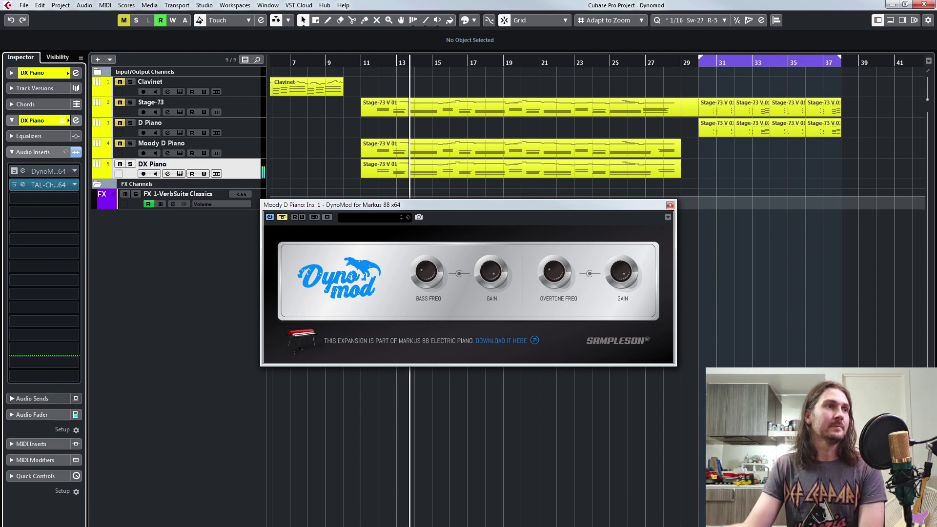
pyautogui.click(33, 399)
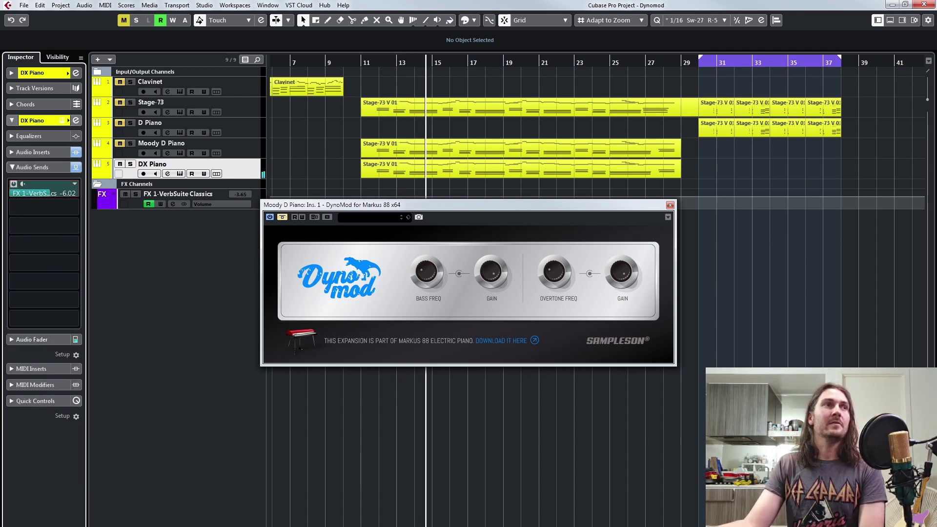
pyautogui.click(32, 151)
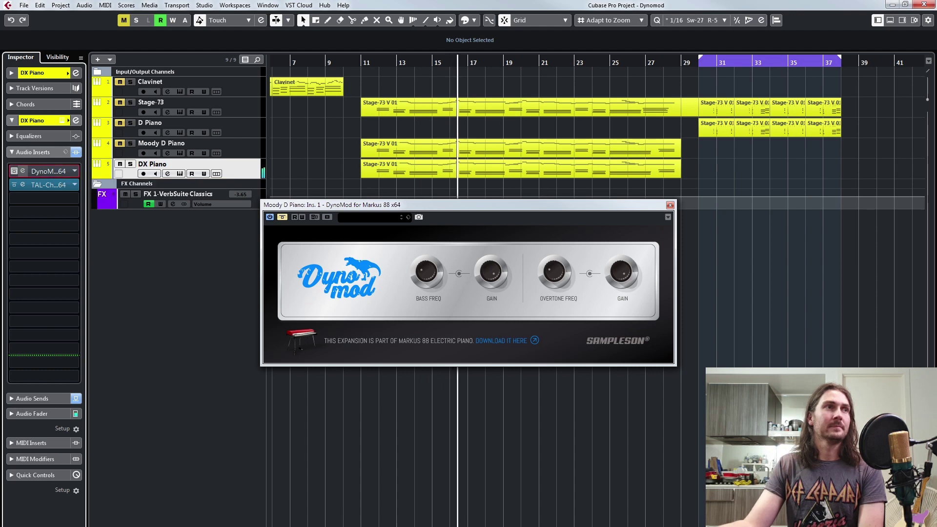
# - Open the DynoMod insert on the DX Piano track, turn its bypass off and back on during playback, and stop
pyautogui.click(22, 172)
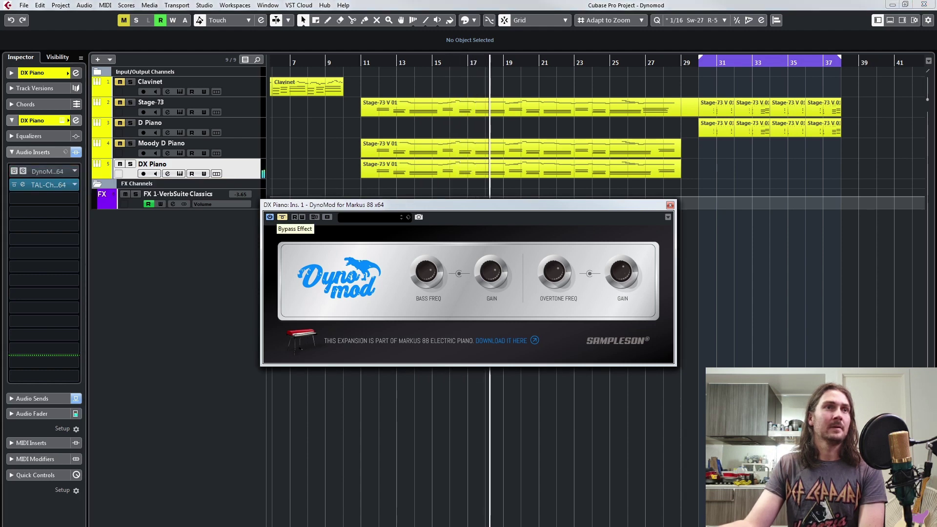
pyautogui.click(282, 216)
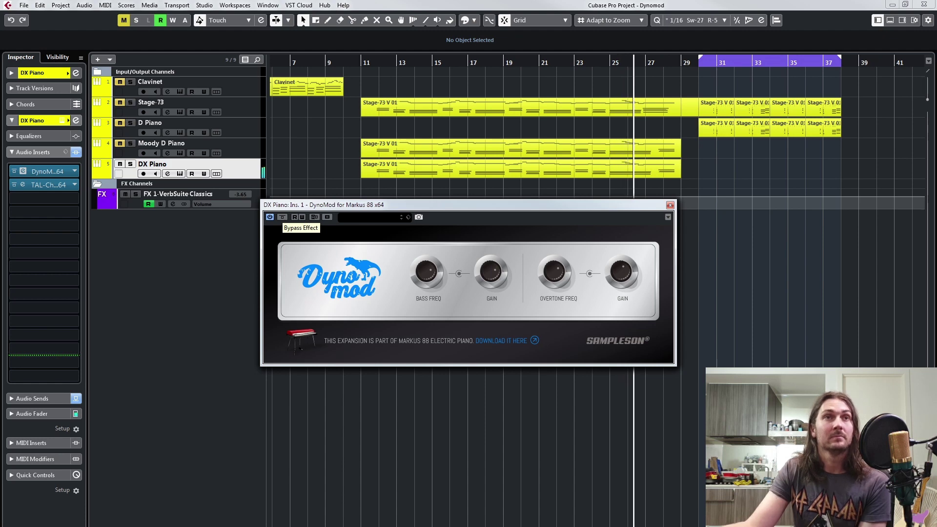
pyautogui.click(282, 217)
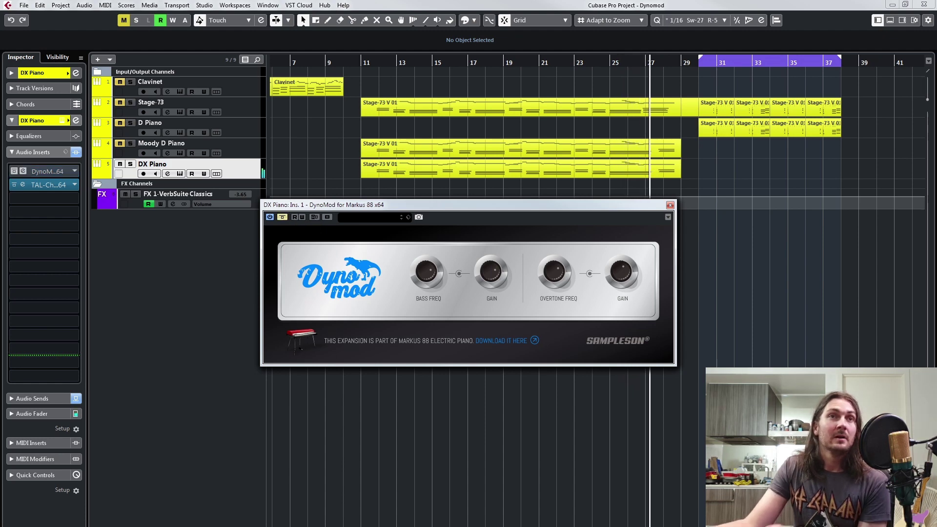
pyautogui.press('space')
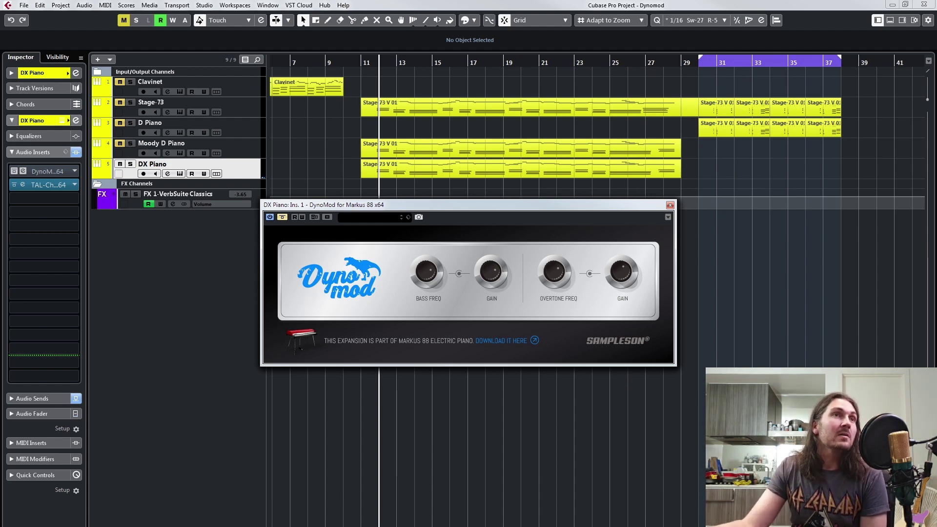
# - Move the playback position to bar 2, select the Clavinet track, and start playback
pyautogui.moveTo(300, 62); pyautogui.dragTo(296, 85)
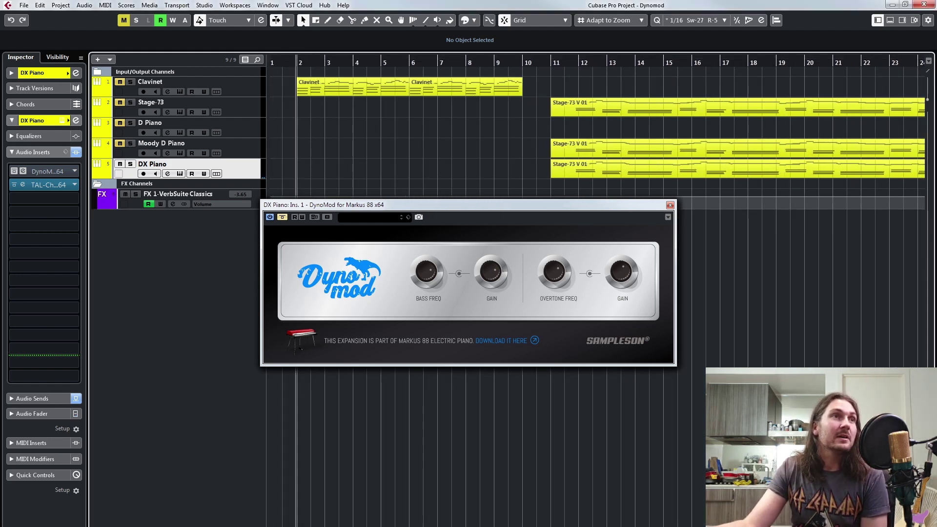
pyautogui.click(210, 83)
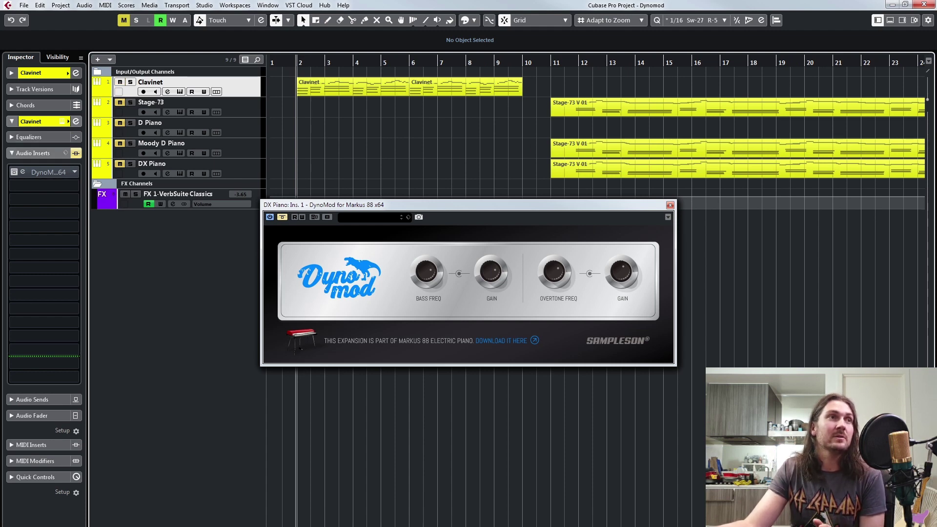
pyautogui.press('space')
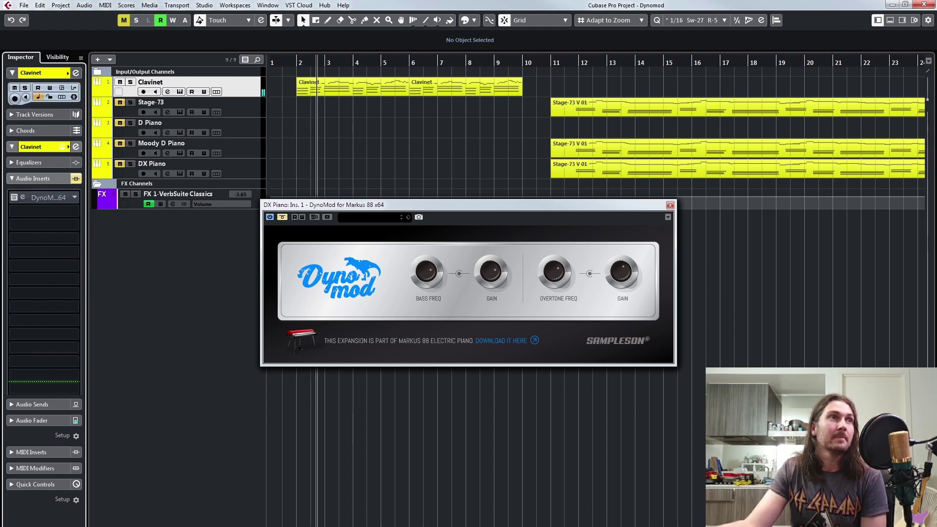
# - Briefly show the Clavinet track's basic settings and set the loop range around both Clavinet clips, bars 2 to 10
pyautogui.click(37, 73)
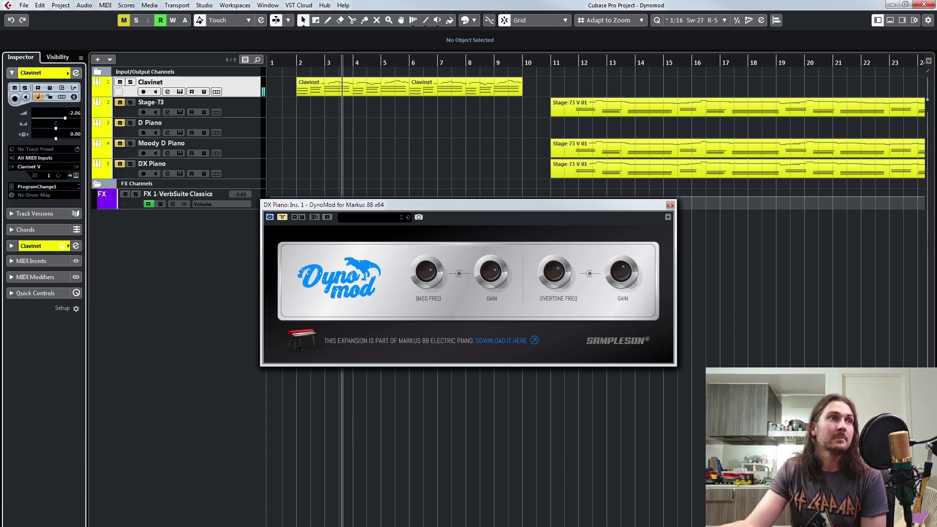
pyautogui.click(36, 73)
pyautogui.moveTo(491, 128); pyautogui.dragTo(371, 88)
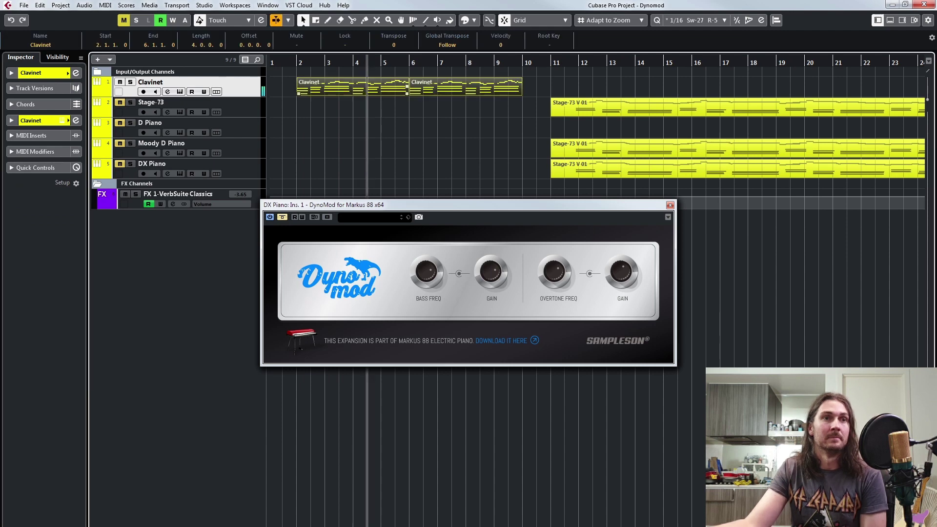
pyautogui.press('p')
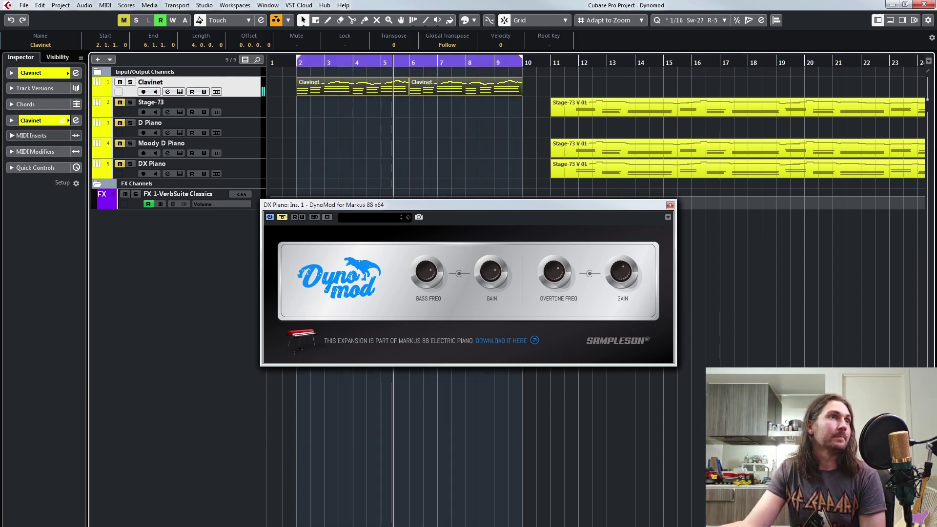
# - Replace the open DynoMod windows with the Clavinet track's own, activate that effect during looped playback, and stop
pyautogui.click(37, 121)
pyautogui.click(33, 153)
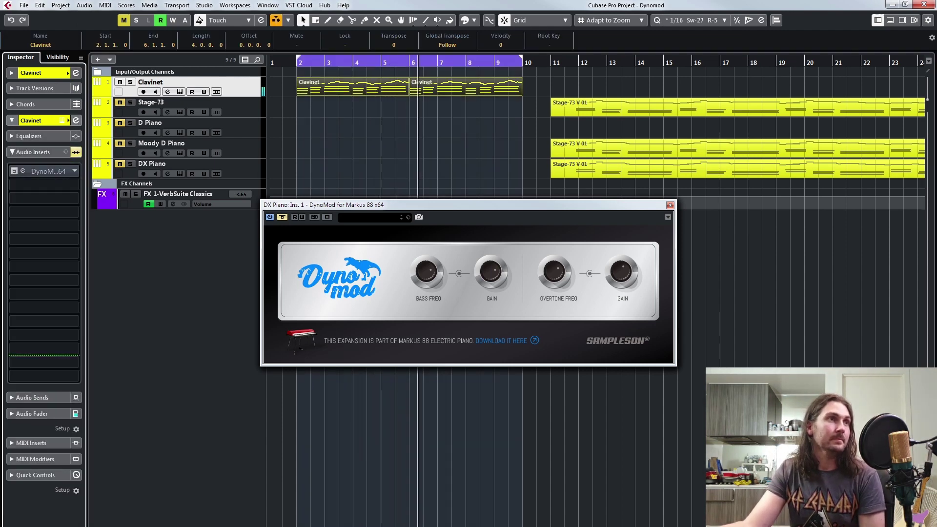
pyautogui.click(23, 171)
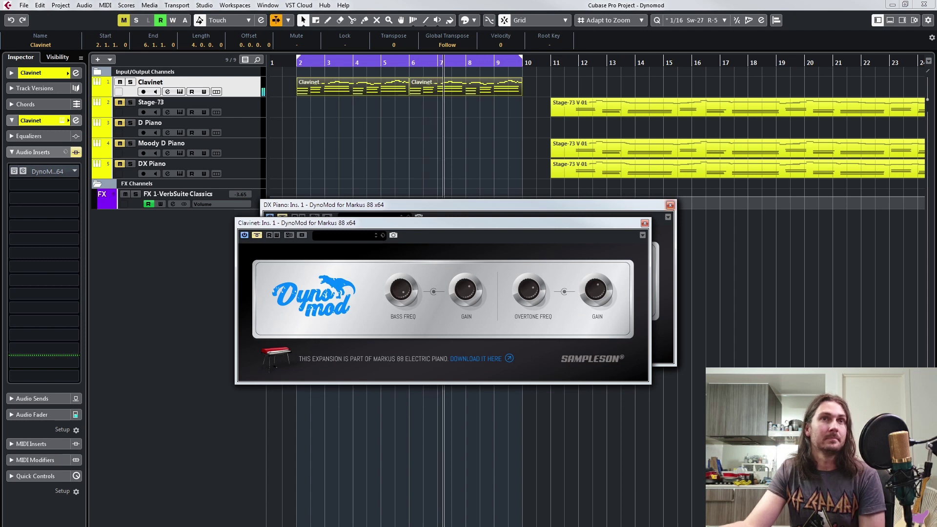
pyautogui.click(671, 205)
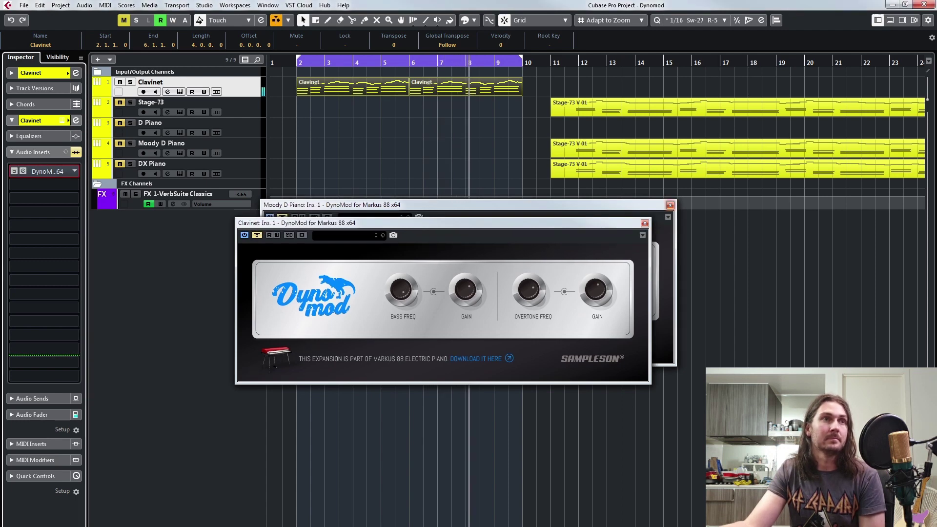
pyautogui.click(671, 205)
pyautogui.moveTo(537, 223); pyautogui.dragTo(562, 206)
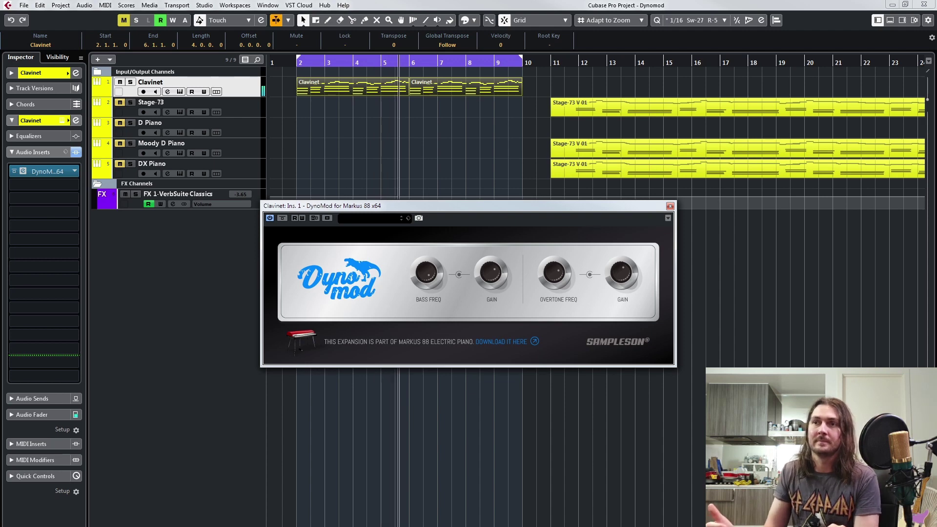
pyautogui.press('space')
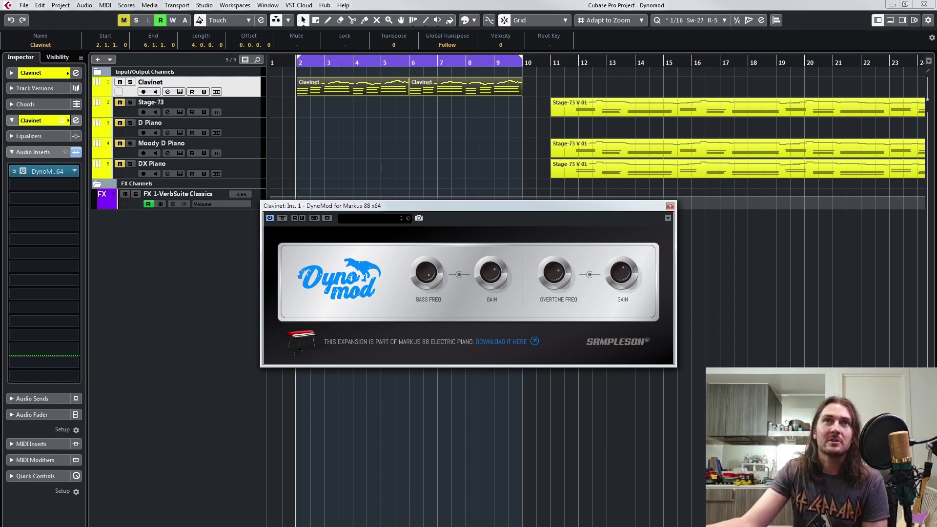
# - Show the media browser, look into Loops & Samples, and go to the File Browser with the Reverb Ace drum machine folder
pyautogui.click(915, 20)
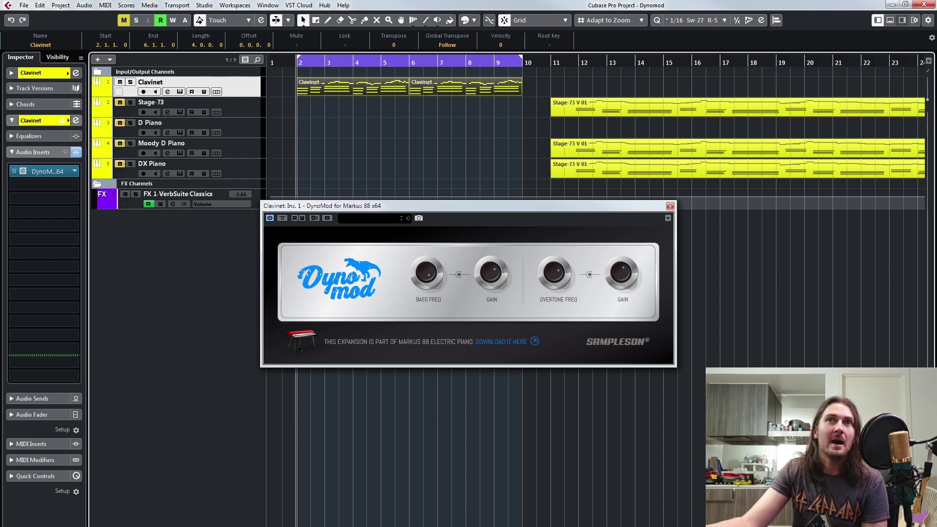
pyautogui.hotkey('ctrl', 'alt', 'r')
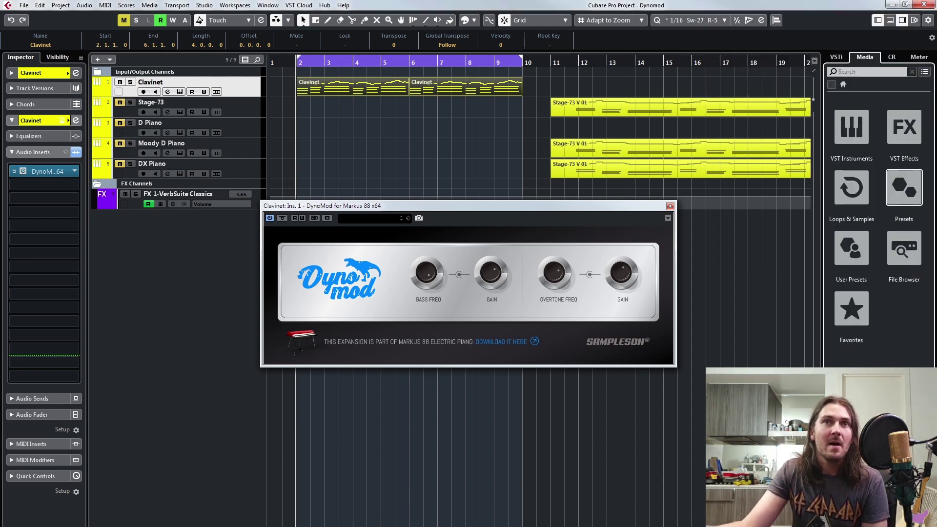
pyautogui.click(852, 188)
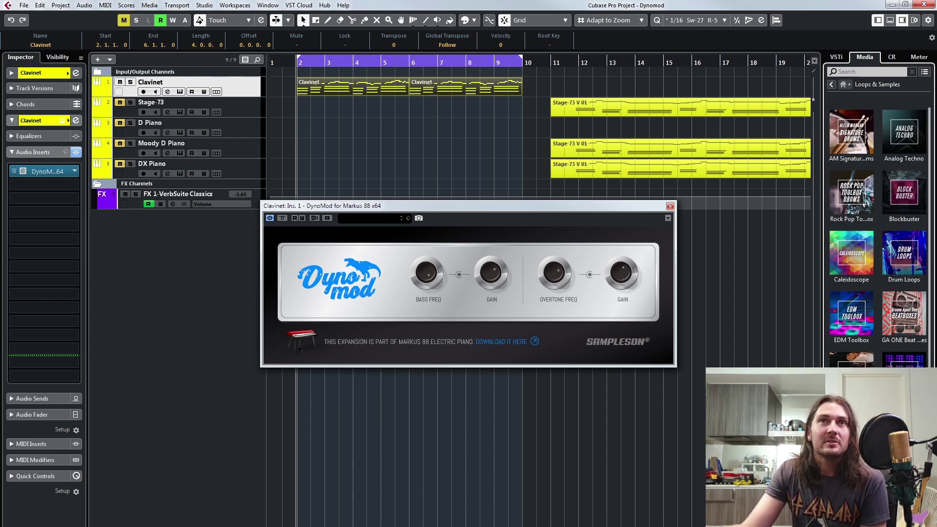
pyautogui.click(832, 84)
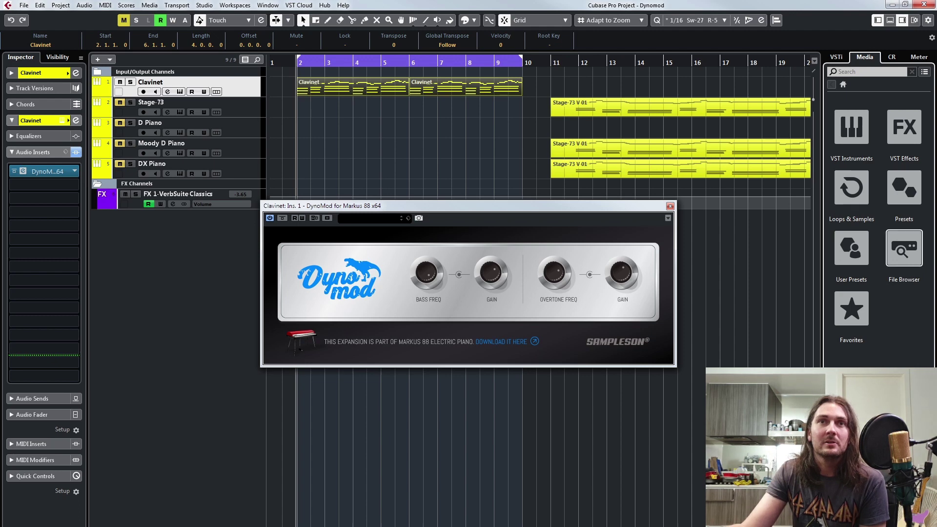
pyautogui.click(900, 247)
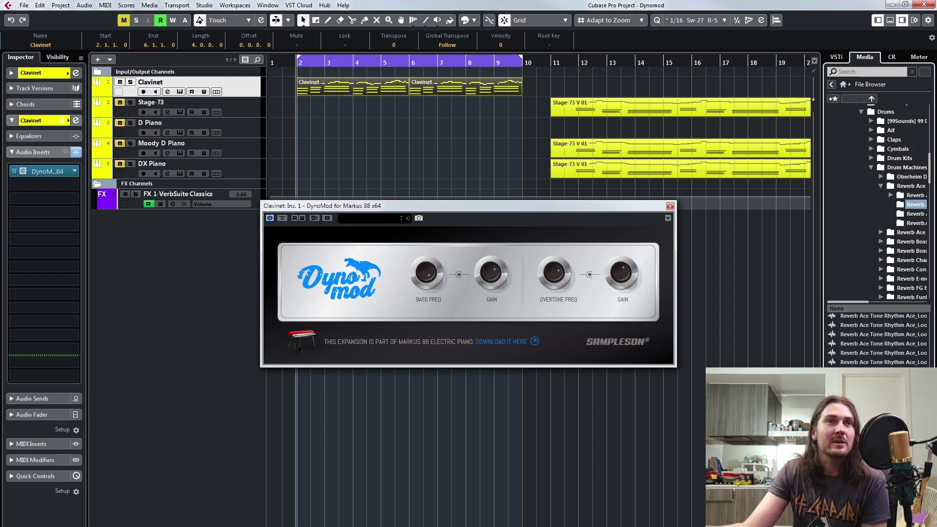
# - Import Reverb Ace Tone Rhythm Ace_Loop16 onto a new audio track at bar 2, copying it to the working directory with bit depth conversion
pyautogui.press('Down')
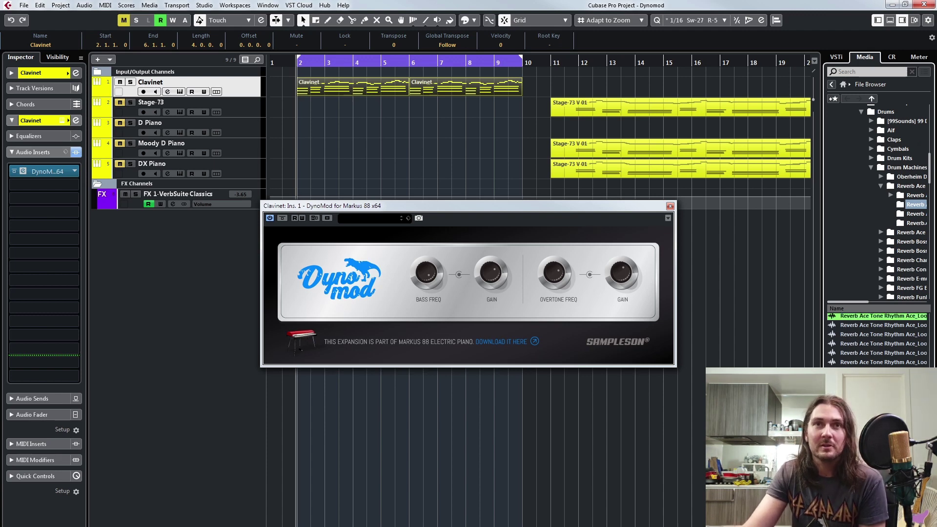
pyautogui.moveTo(223, 318); pyautogui.dragTo(268, 265)
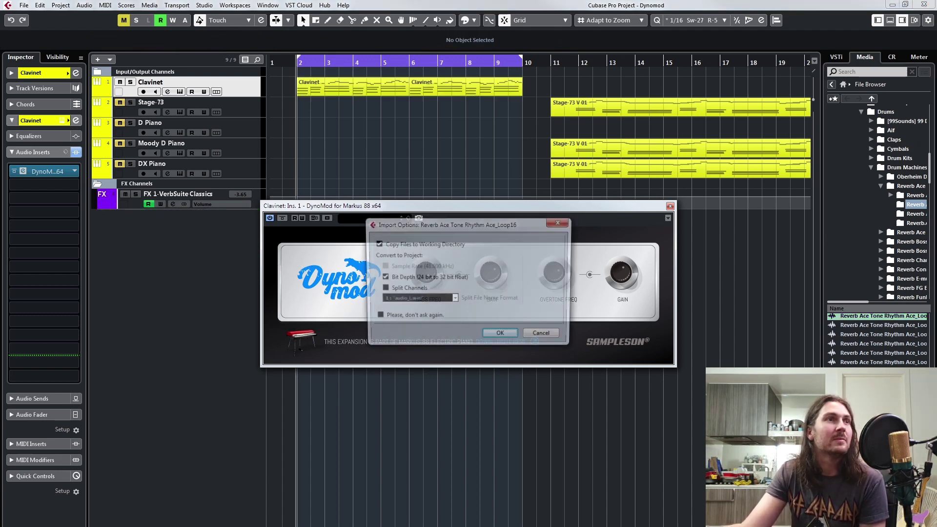
pyautogui.press('Return')
# - Move the DynoMod window off the tracks, solo the imported drum loop, and play it looped over its one-bar clip
pyautogui.moveTo(439, 206); pyautogui.dragTo(602, 246)
pyautogui.click(130, 215)
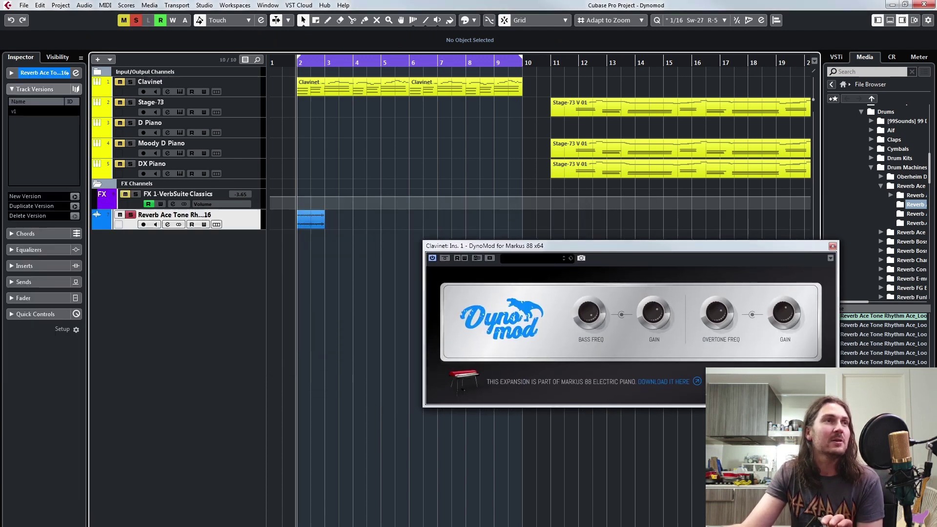
pyautogui.press('space')
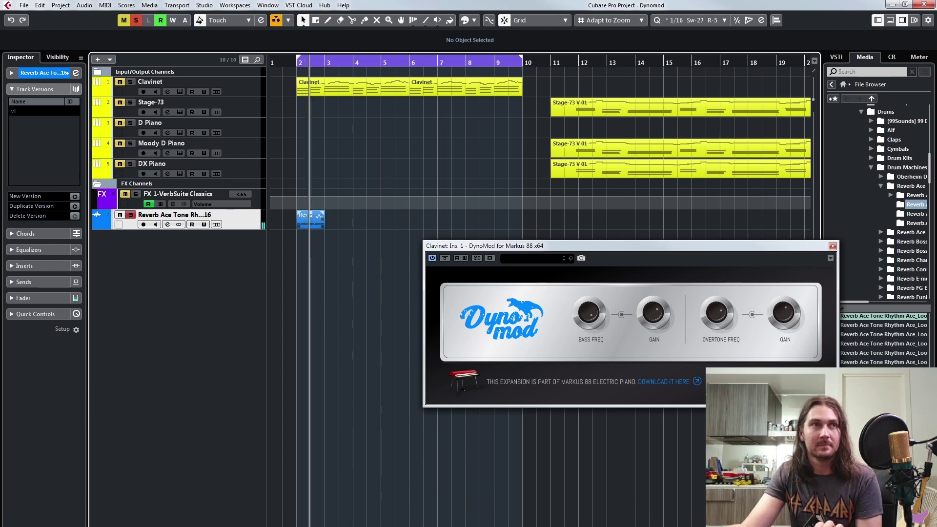
pyautogui.click(311, 221)
pyautogui.press('p')
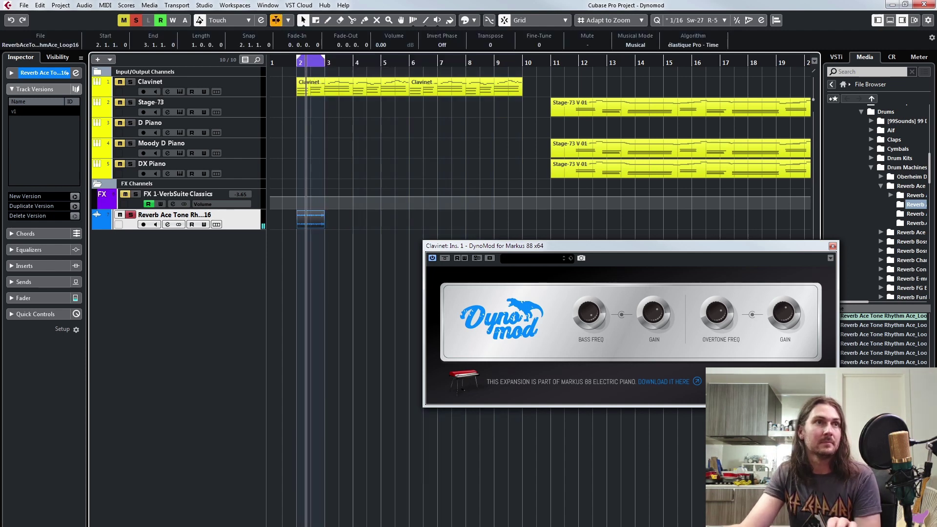
# - Insert DynoMod for Markus 88 x64 in the drum loop track's first insert slot
pyautogui.click(40, 73)
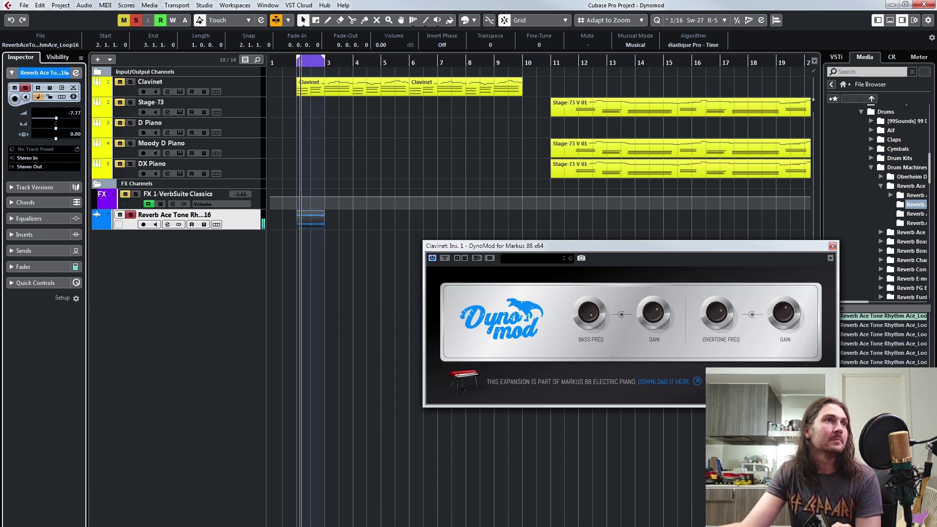
pyautogui.click(35, 235)
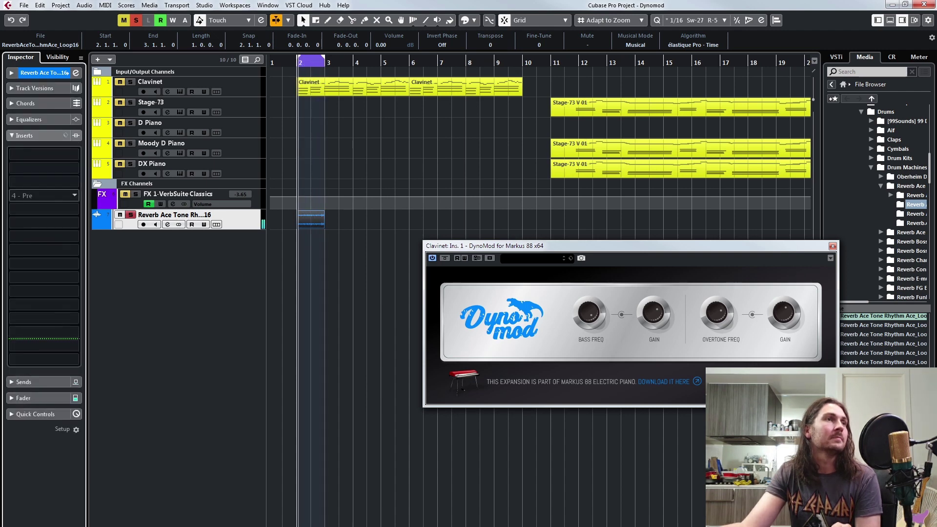
pyautogui.click(44, 169)
pyautogui.write('dyno')
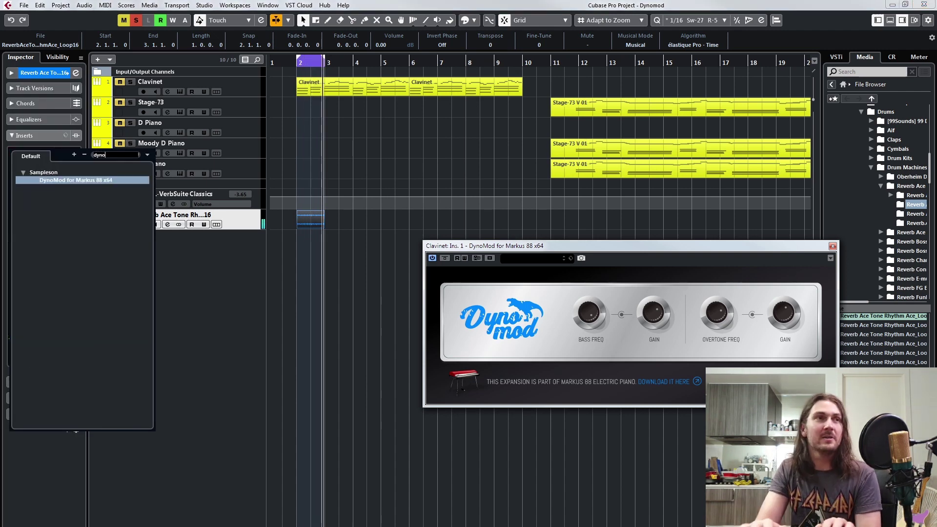
pyautogui.press('Return')
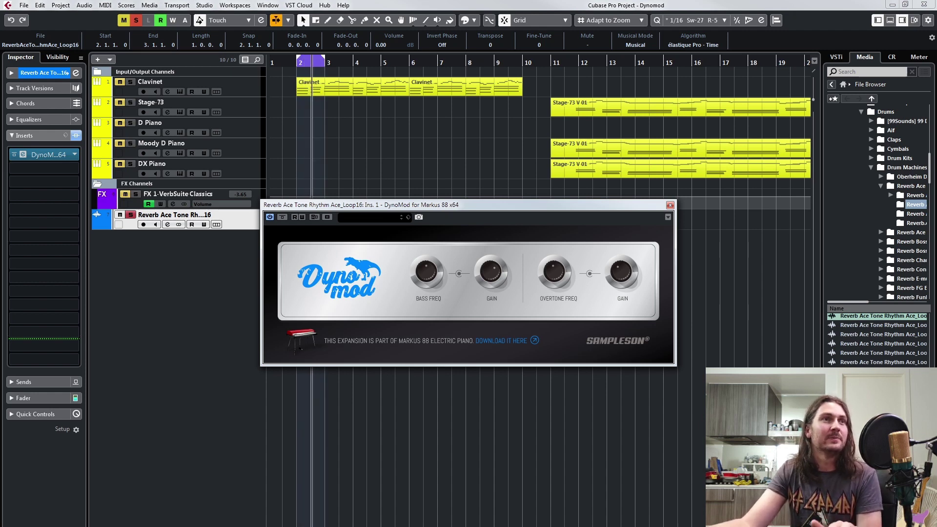
# - Compare the drum loop with and without DynoMod by bypassing and reactivating the effect twice during playback
pyautogui.click(282, 217)
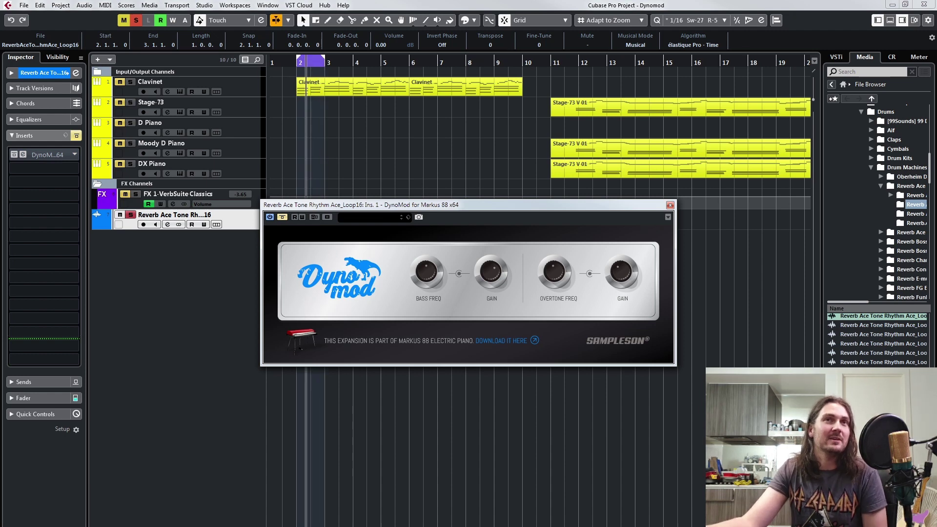
pyautogui.click(282, 217)
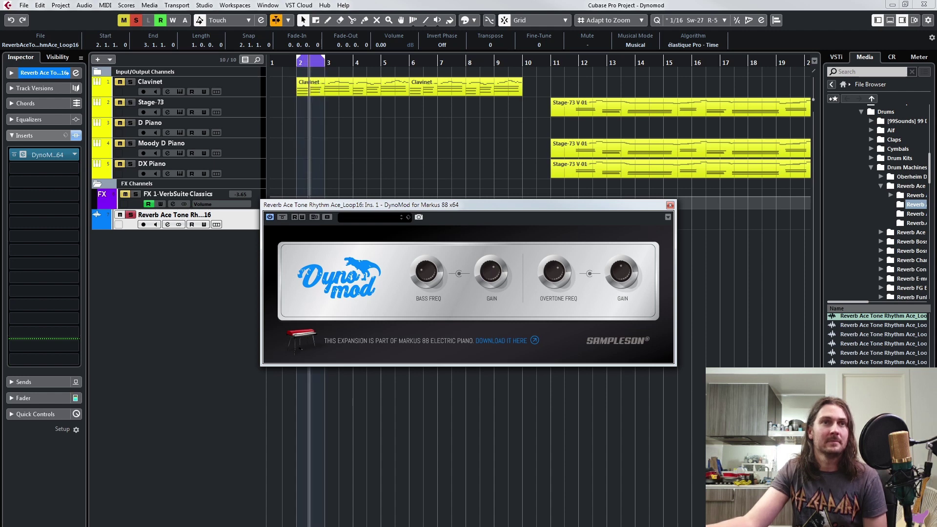
pyautogui.click(282, 217)
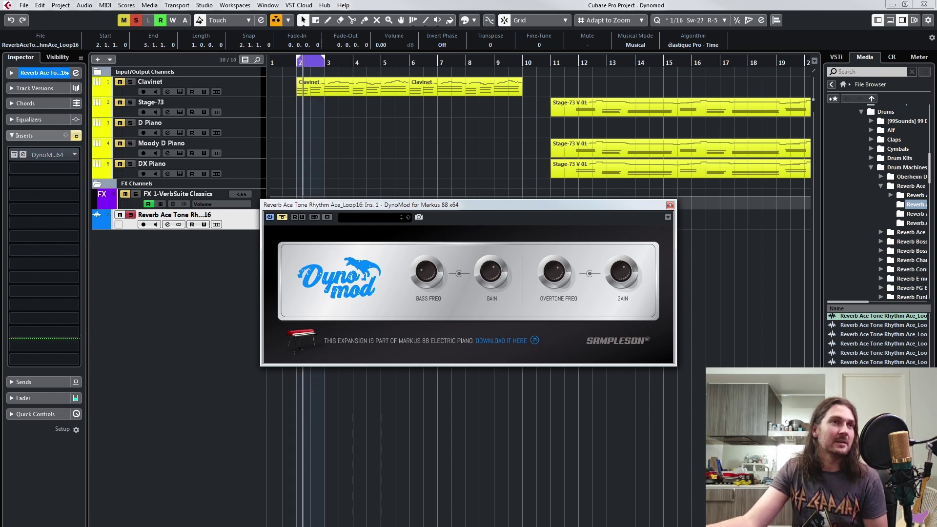
pyautogui.click(283, 218)
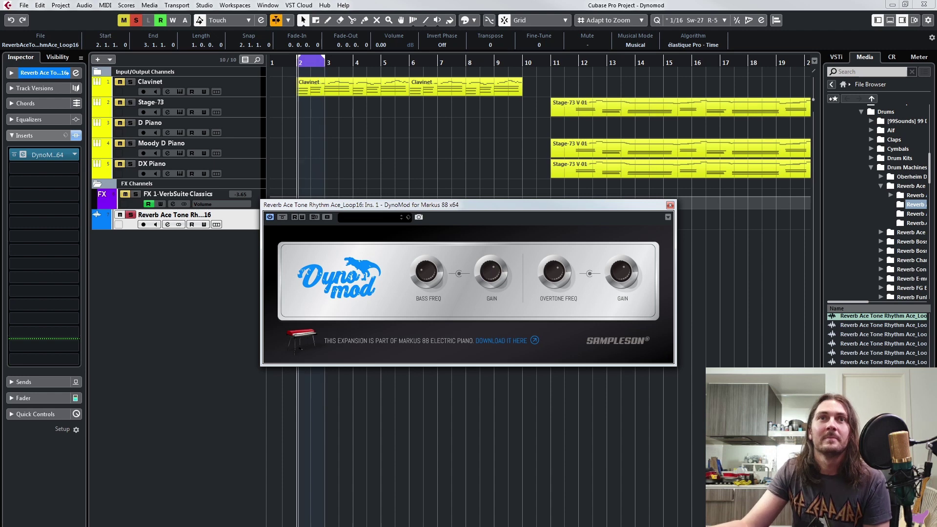
# - Collapse the Drum Machines and Samples folders in the File Browser to get back to the Samples drive's main folders
pyautogui.click(871, 167)
pyautogui.scroll(5, 872, 171)
pyautogui.scroll(3, 873, 186)
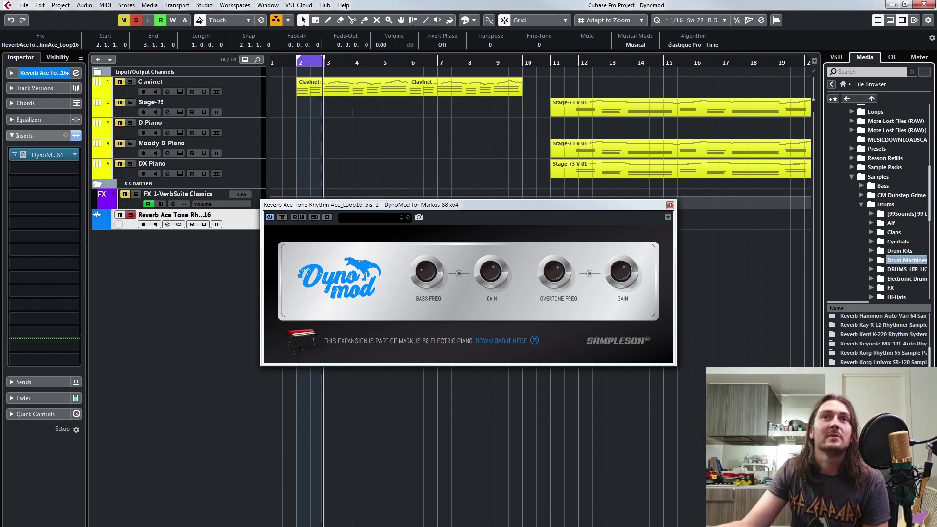
pyautogui.click(851, 176)
pyautogui.scroll(4, 859, 181)
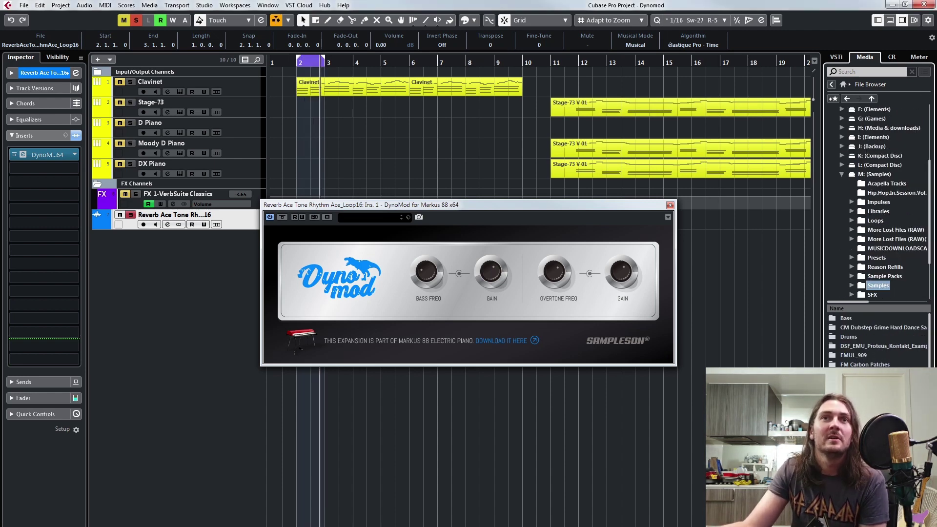
# - Expand the Loops folder and its Damned Bounce subfolder, and show the contents of the Damned Melbo folder inside it
pyautogui.scroll(-2, 853, 186)
pyautogui.click(852, 184)
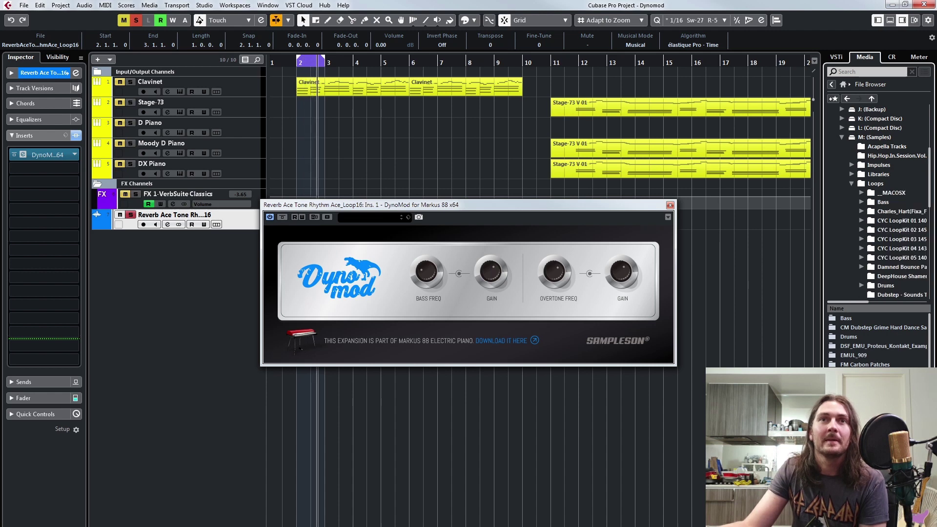
pyautogui.scroll(-3, 879, 196)
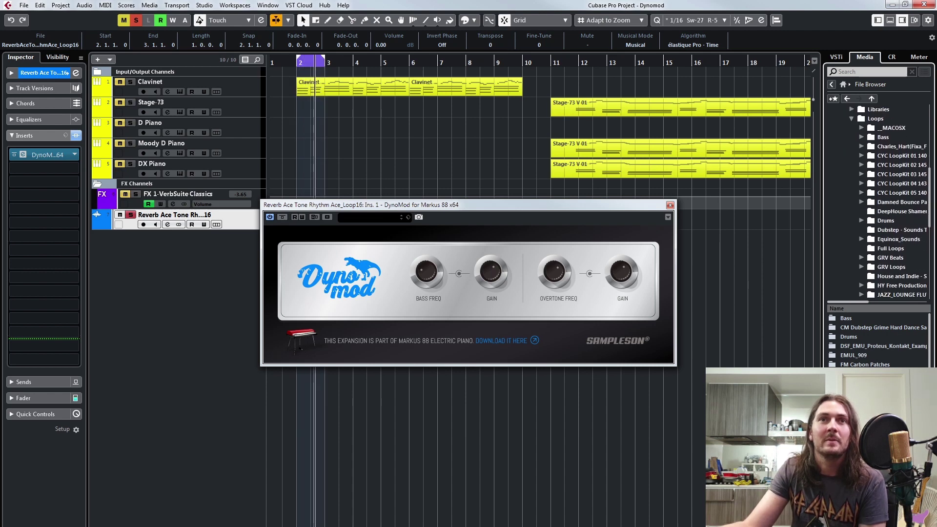
pyautogui.scroll(-1, 879, 201)
pyautogui.click(861, 193)
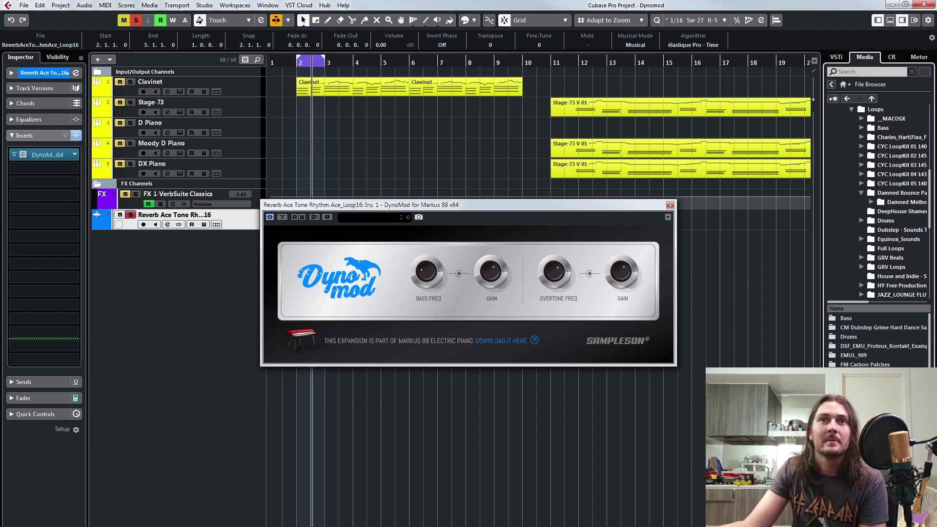
pyautogui.click(907, 202)
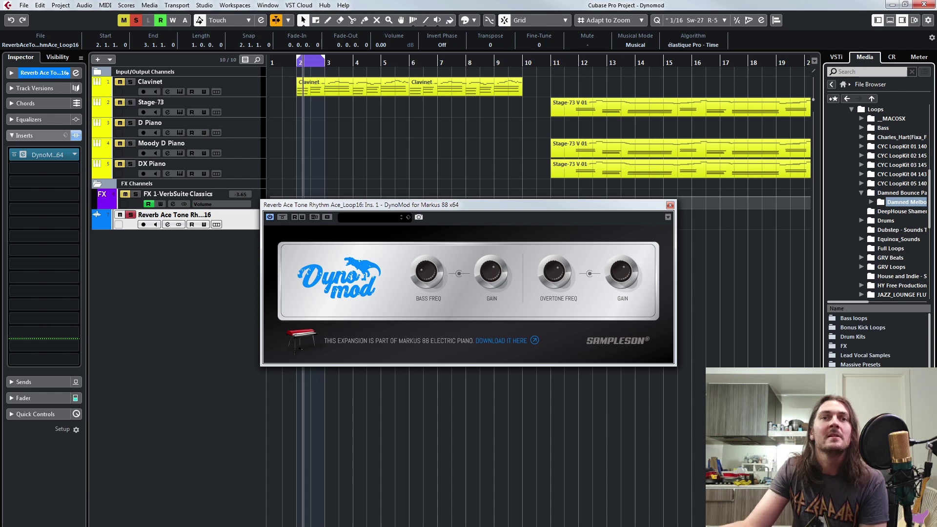
# - Open the Trumpet Loops folder of the Damned Melbourne Sample Pack and audition several Mean Trumpet loops, including C #1, D #1 and F #1
pyautogui.doubleClick(860, 393)
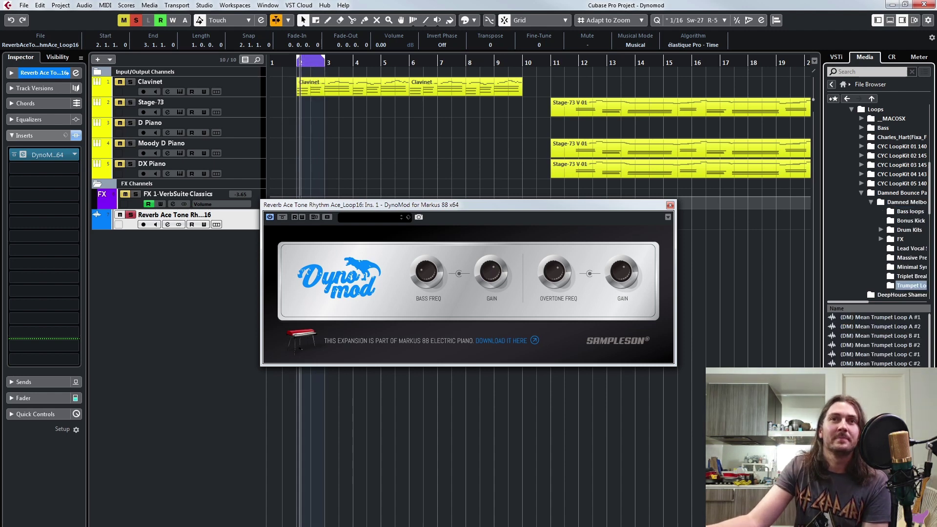
pyautogui.click(880, 327)
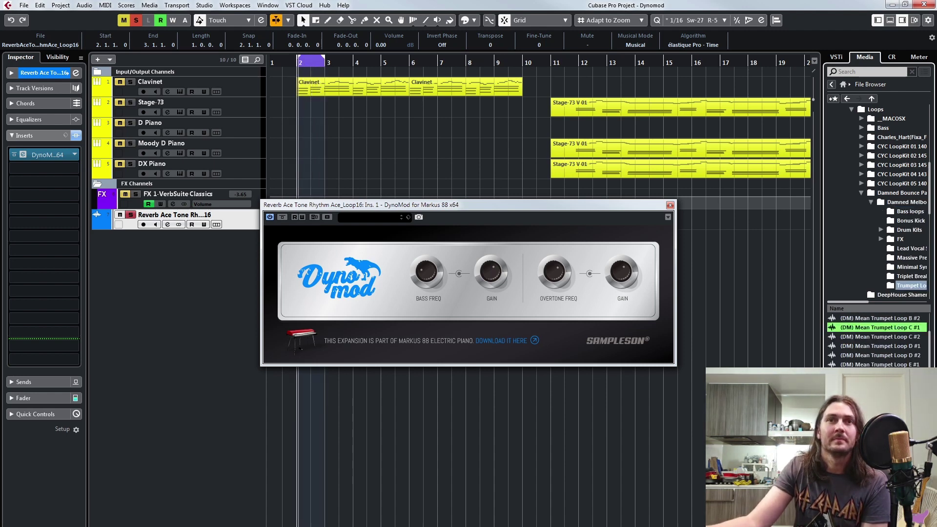
pyautogui.moveTo(508, 206); pyautogui.dragTo(611, 130)
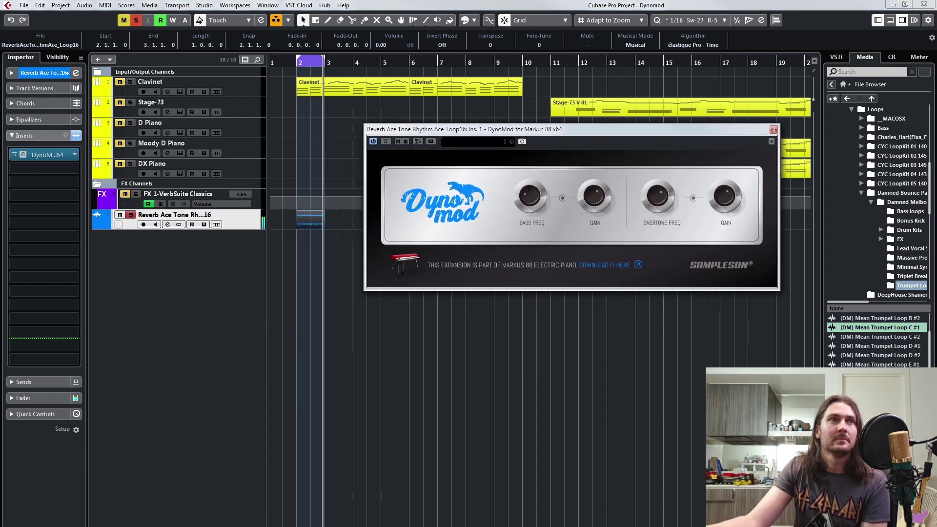
pyautogui.click(880, 346)
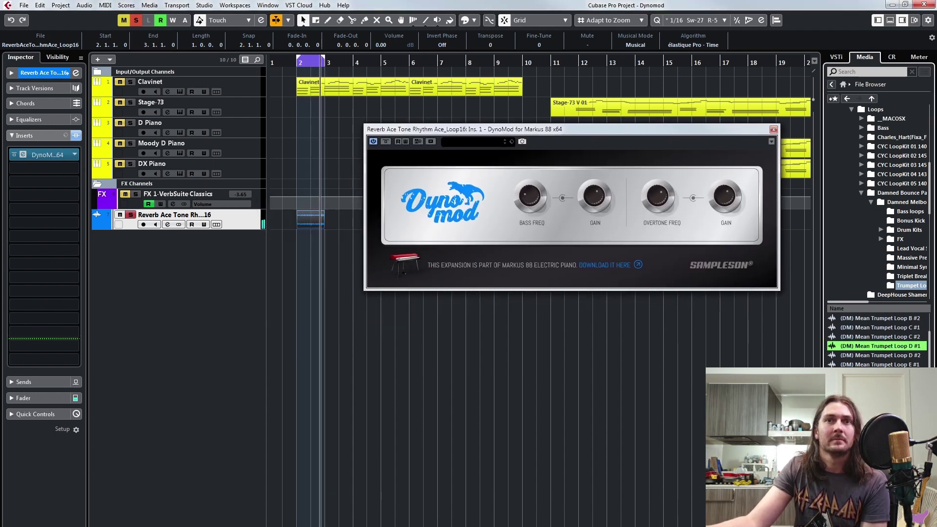
pyautogui.scroll(-2, 879, 342)
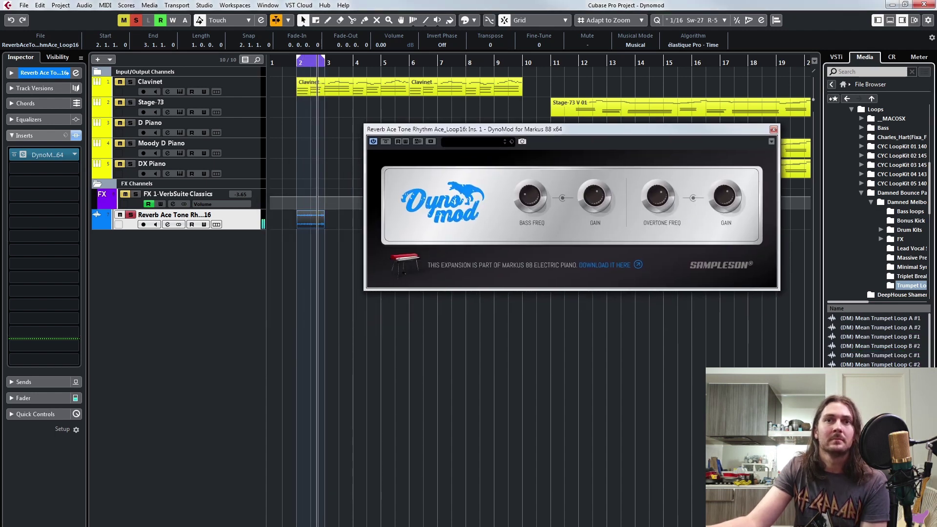
pyautogui.scroll(1, 879, 341)
pyautogui.scroll(-4, 878, 342)
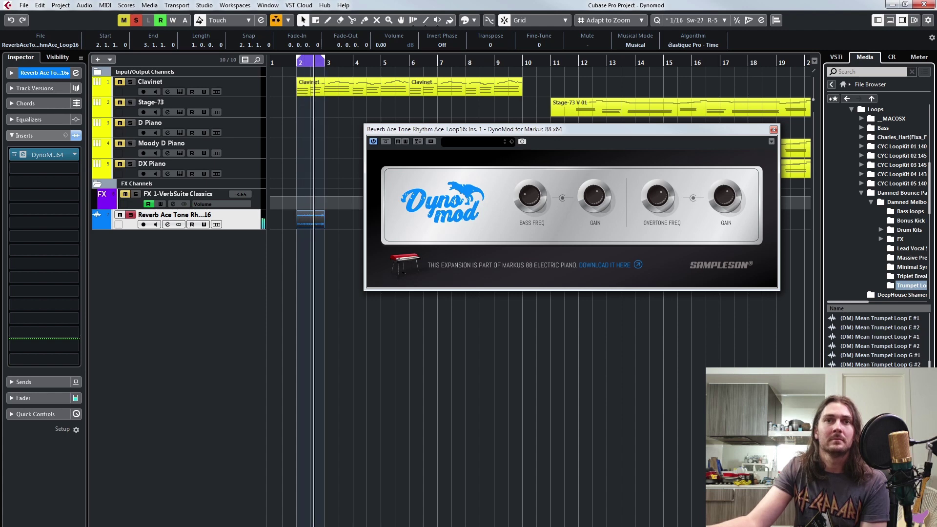
pyautogui.click(880, 364)
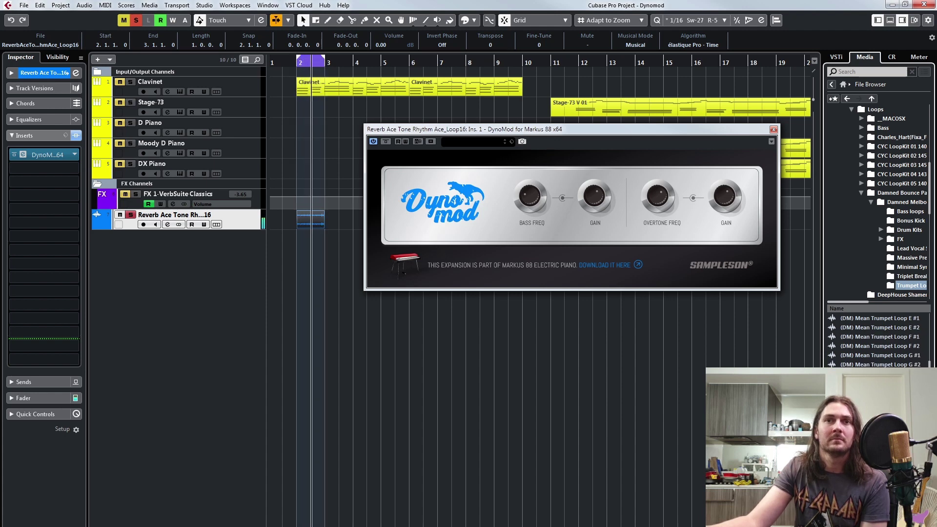
pyautogui.scroll(1, 878, 349)
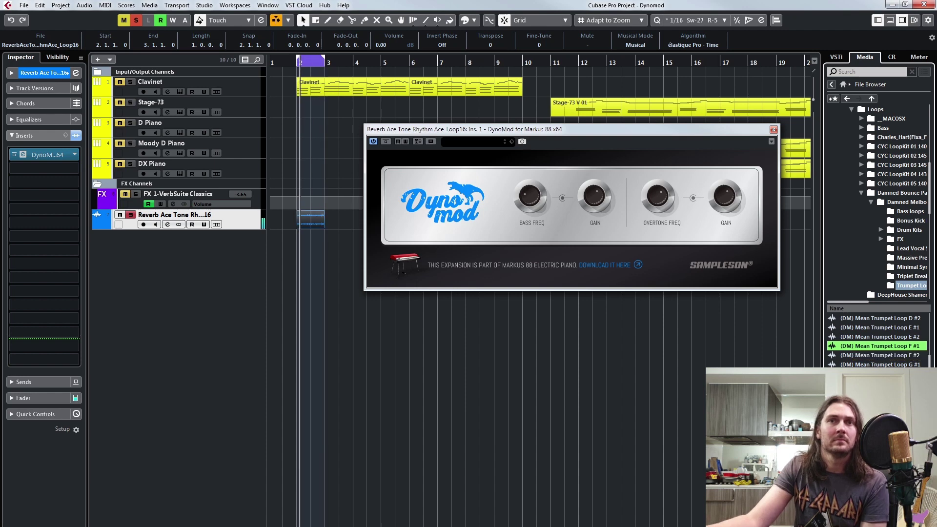
# - Import (DM) Mean Trumpet Loop F #1 at bar 2 on a new audio track and move the DynoMod window clear of the events
pyautogui.moveTo(308, 242); pyautogui.dragTo(308, 242)
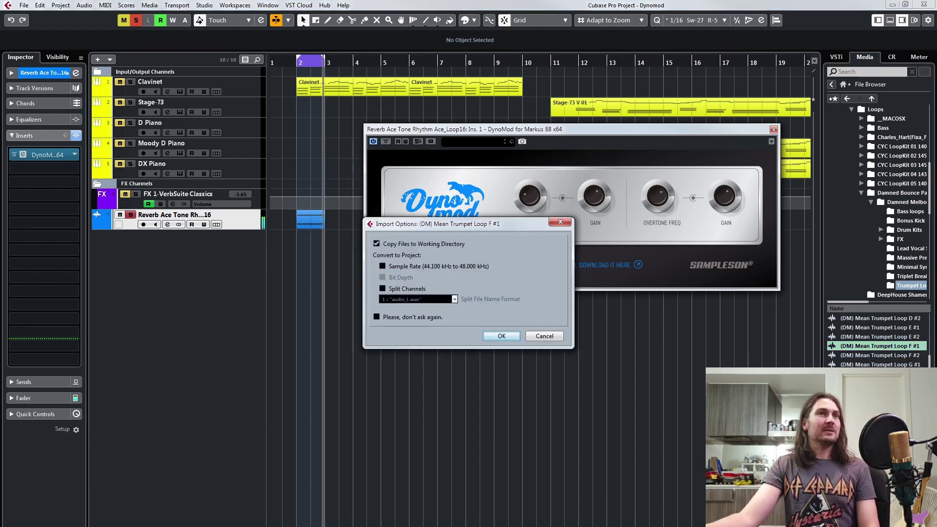
pyautogui.press('Return')
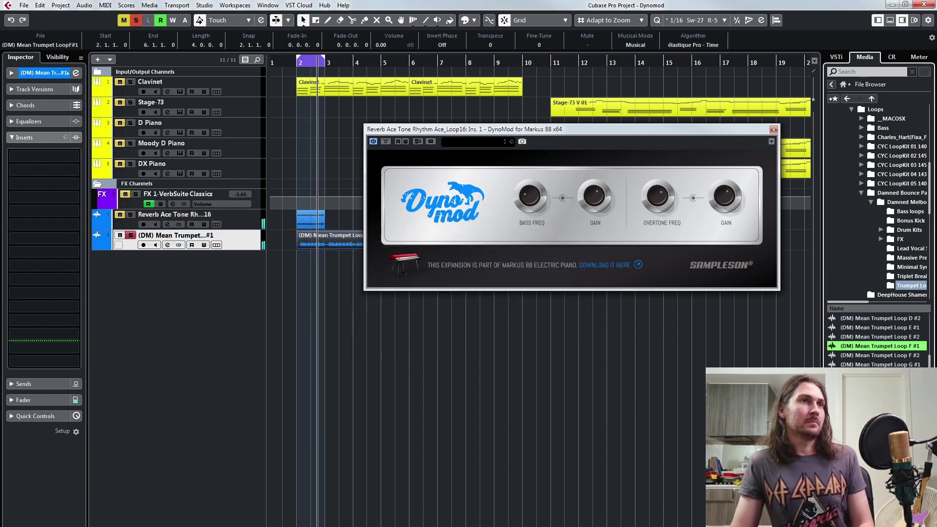
pyautogui.moveTo(572, 129); pyautogui.dragTo(554, 286)
# - Duplicate the one-bar Reverb Ace drum loop event three times so it runs from bar 2 to bar 6
pyautogui.click(311, 220)
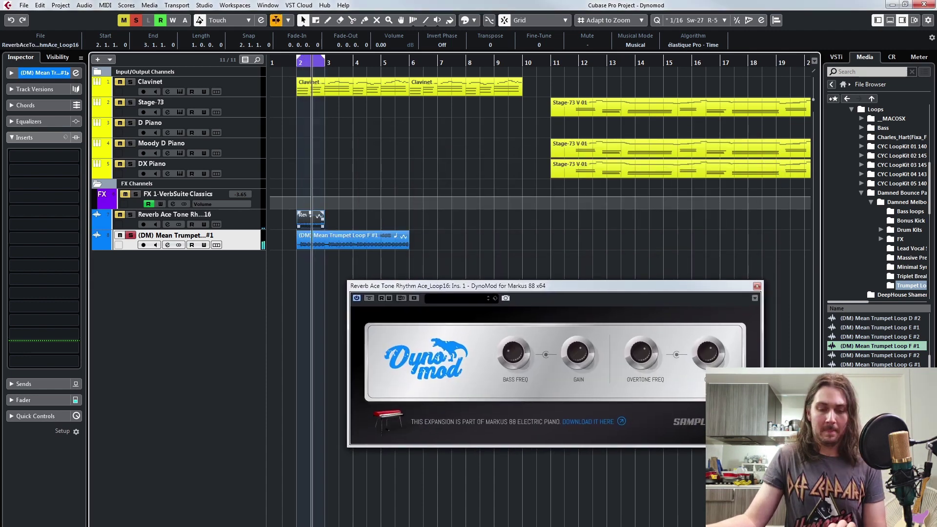
pyautogui.hotkey('shift', 'd')
pyautogui.hotkey('shift', 'd')
pyautogui.hotkey('shift', 'd')
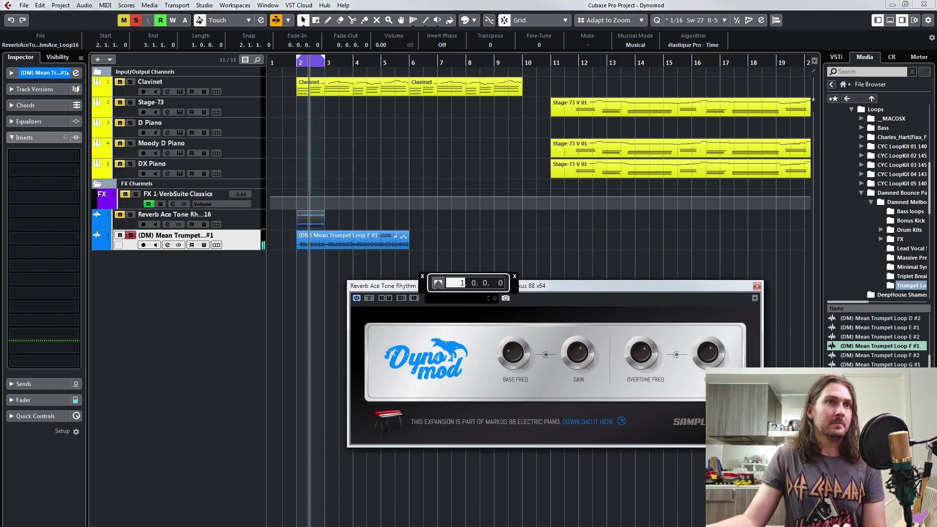
pyautogui.press('Escape')
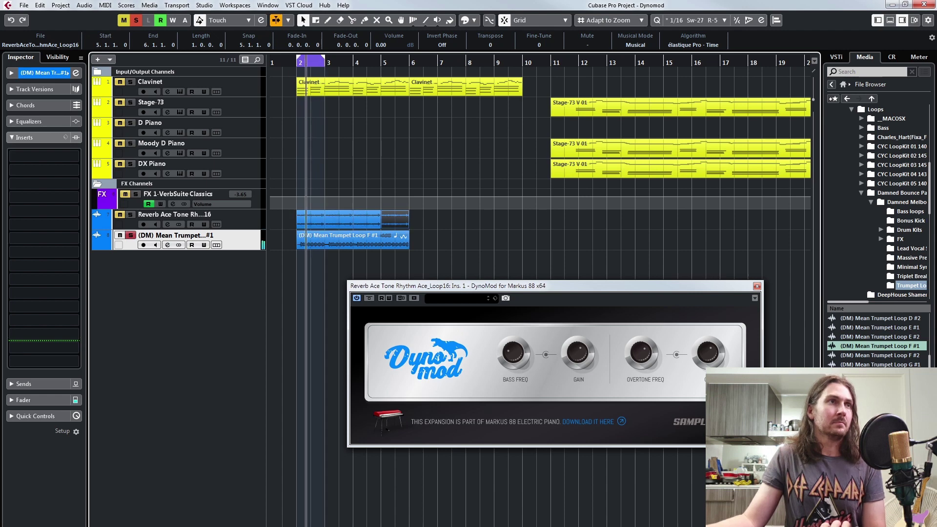
# - Solo the Reverb Ace drum loop track alongside the trumpet and extend the cycle range to bar 6
pyautogui.click(131, 214)
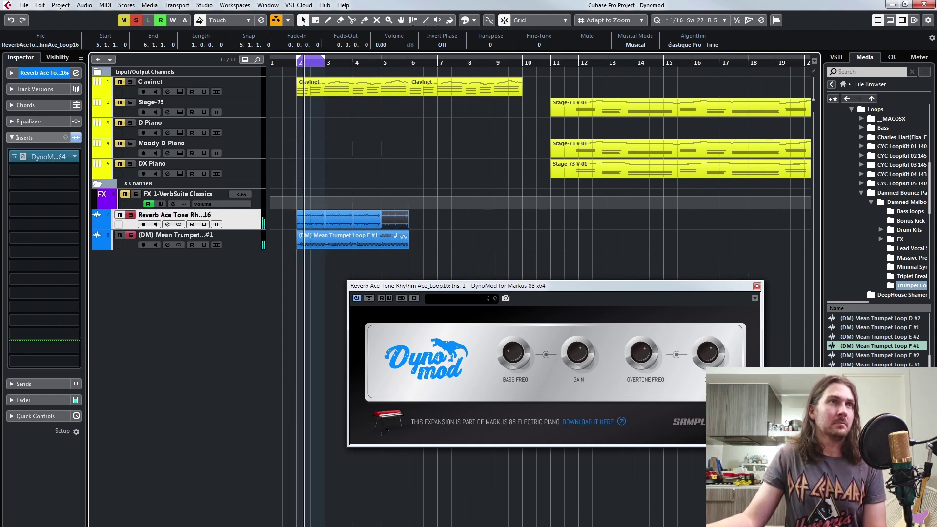
pyautogui.moveTo(324, 58); pyautogui.dragTo(380, 57)
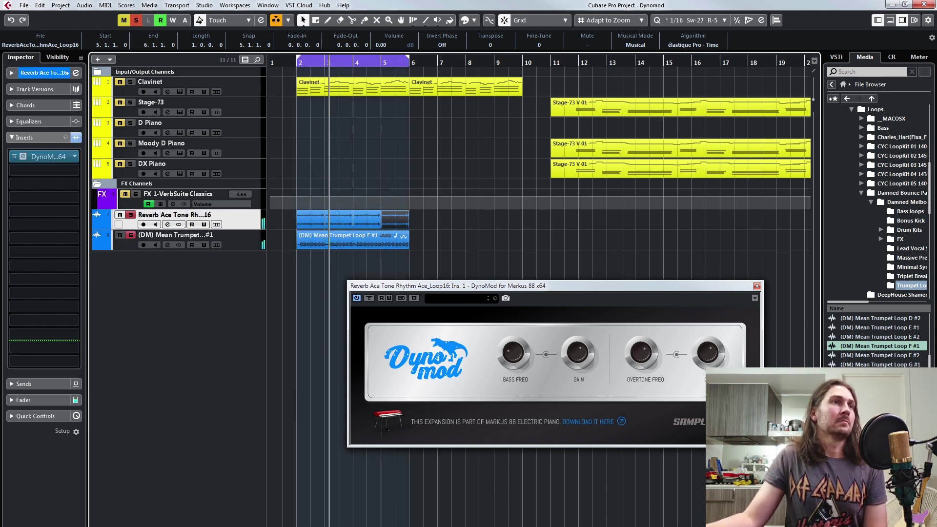
# - Insert DynoMod for Markus 88 x64 in the trumpet loop track's first insert slot
pyautogui.click(175, 236)
pyautogui.click(44, 157)
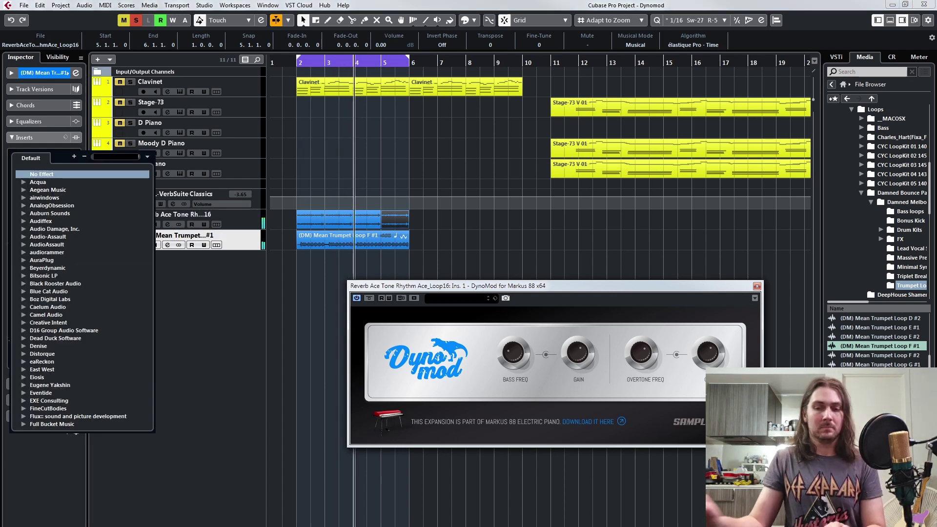
pyautogui.write('dyno mod')
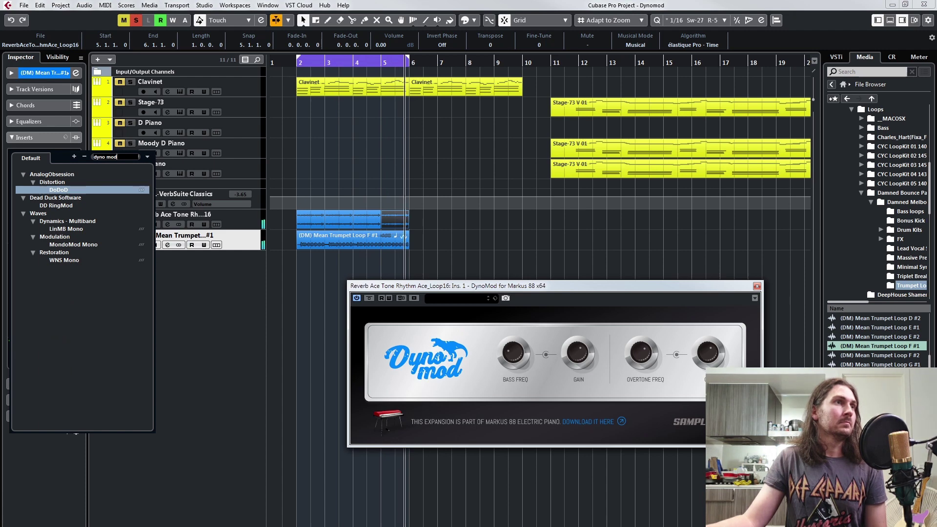
pyautogui.press('BackSpace')
pyautogui.press('BackSpace')
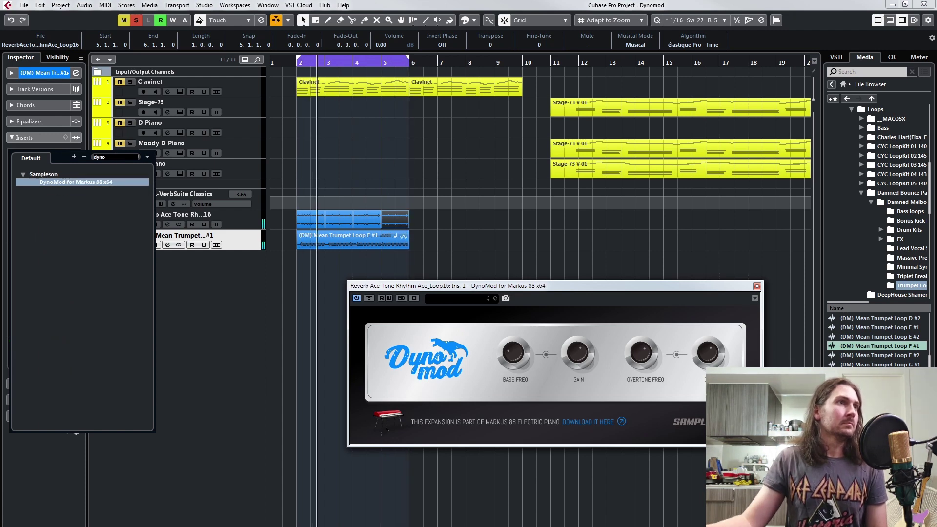
pyautogui.press('Return')
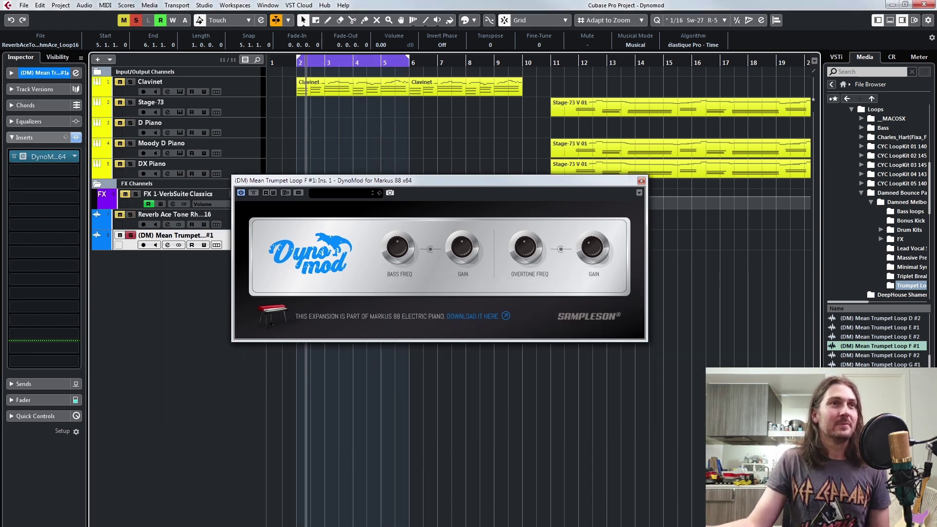
# - Compare the trumpet loop on its own with DynoMod active and bypassed during playback, then solo the drum loop track again
pyautogui.moveTo(429, 181); pyautogui.dragTo(428, 252)
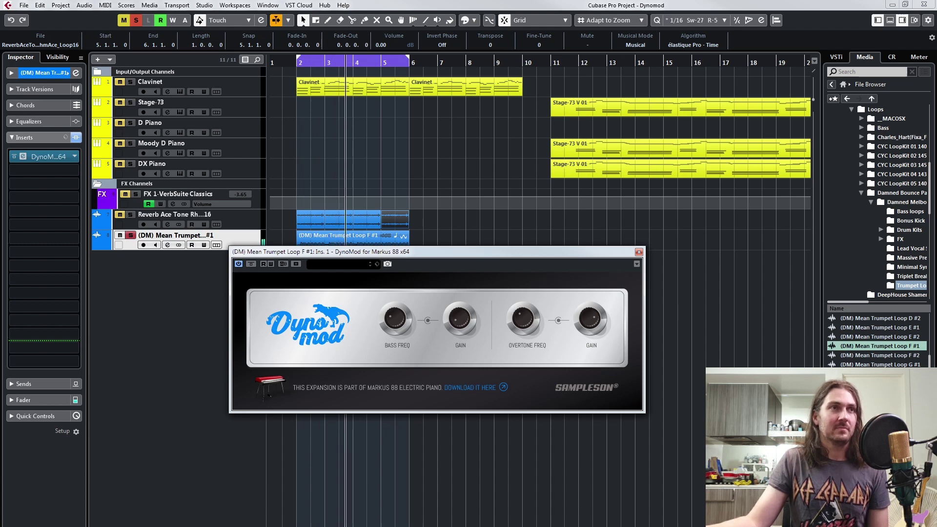
pyautogui.click(14, 157)
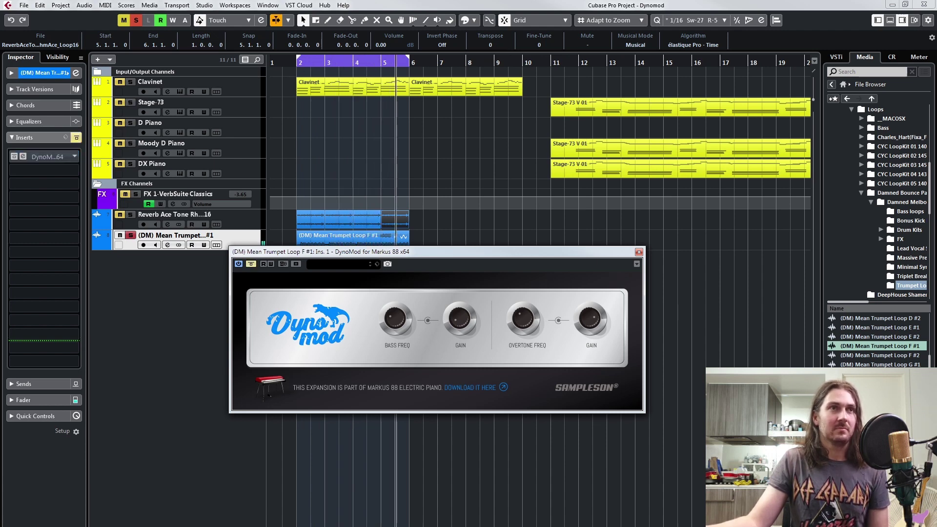
pyautogui.click(14, 157)
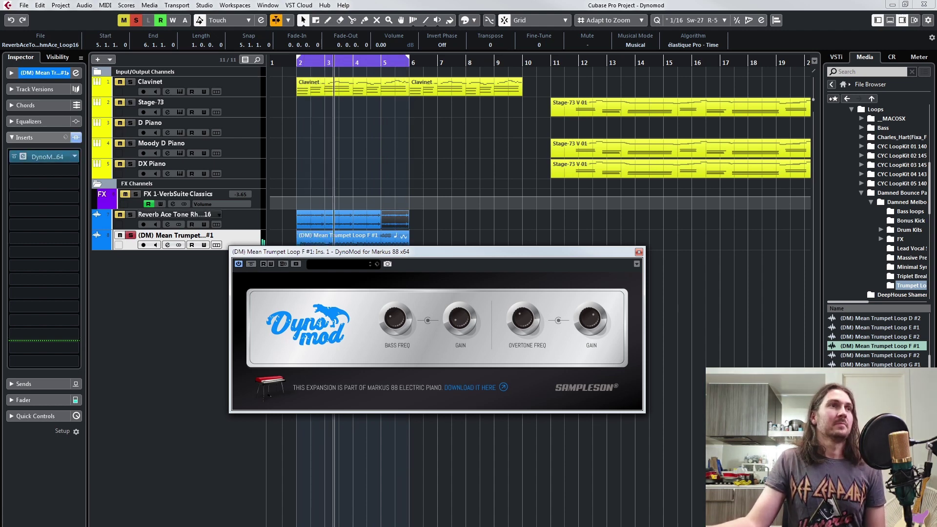
pyautogui.click(130, 215)
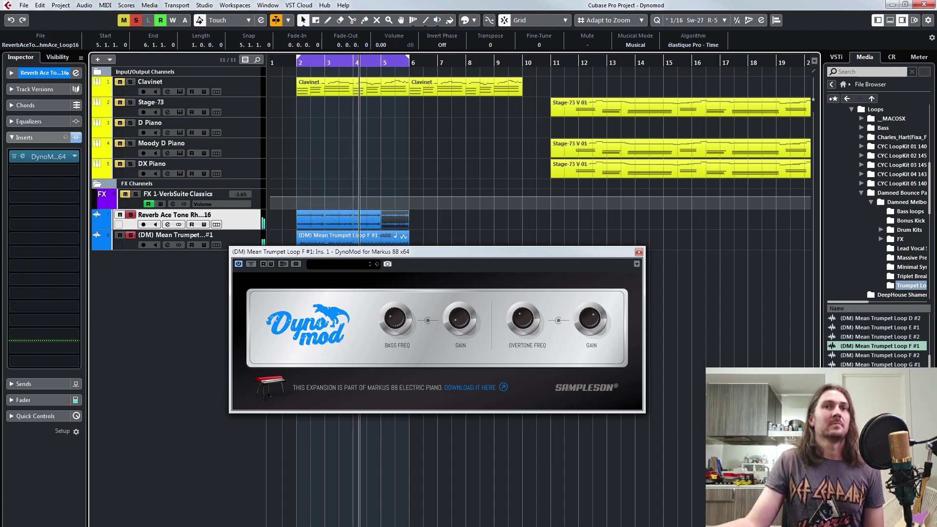
# - Open the Bonus Kick Loops folder of the Damned Melbourne Sample Pack and audition (DM) Kick Loop 1
pyautogui.click(862, 193)
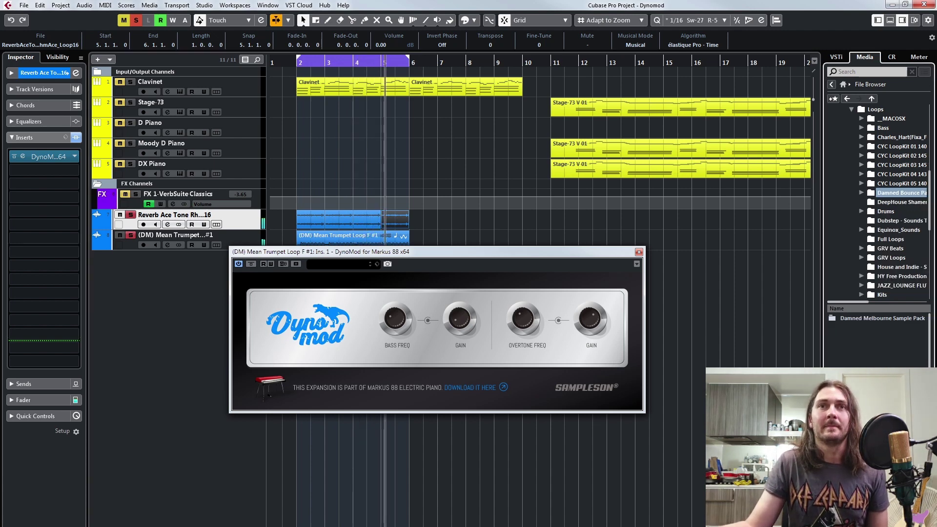
pyautogui.click(862, 192)
pyautogui.click(911, 221)
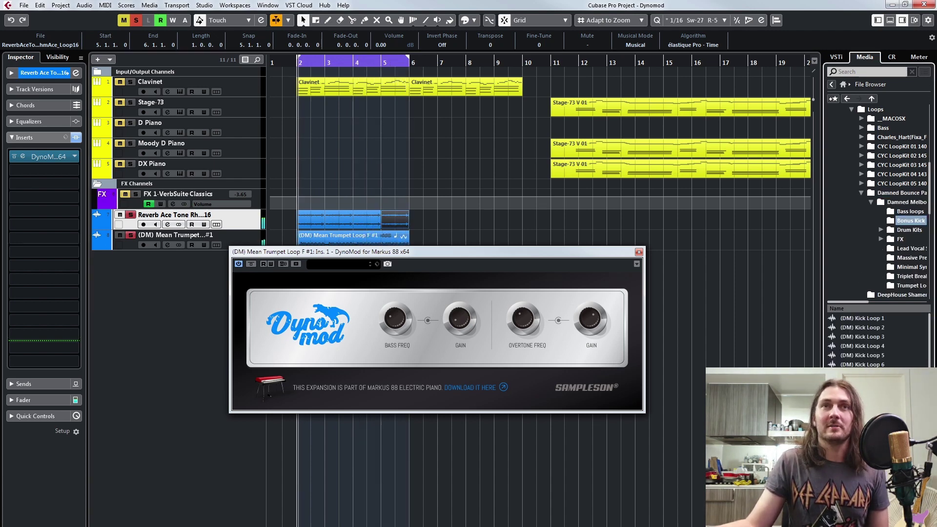
pyautogui.click(862, 318)
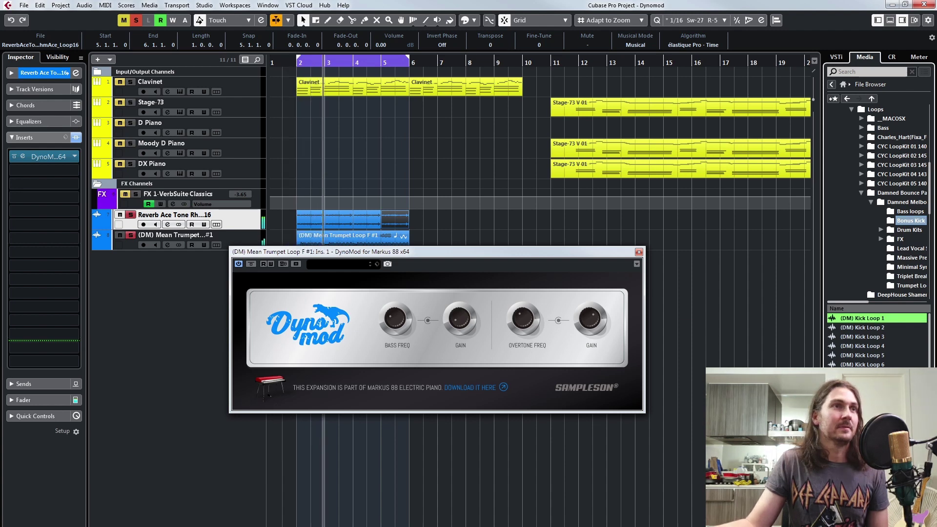
# - Import (DM) Kick Loop 1 to a new audio track, copying it to the working directory and converting the sample rate to 48.000 kHz
pyautogui.moveTo(863, 318); pyautogui.dragTo(215, 277)
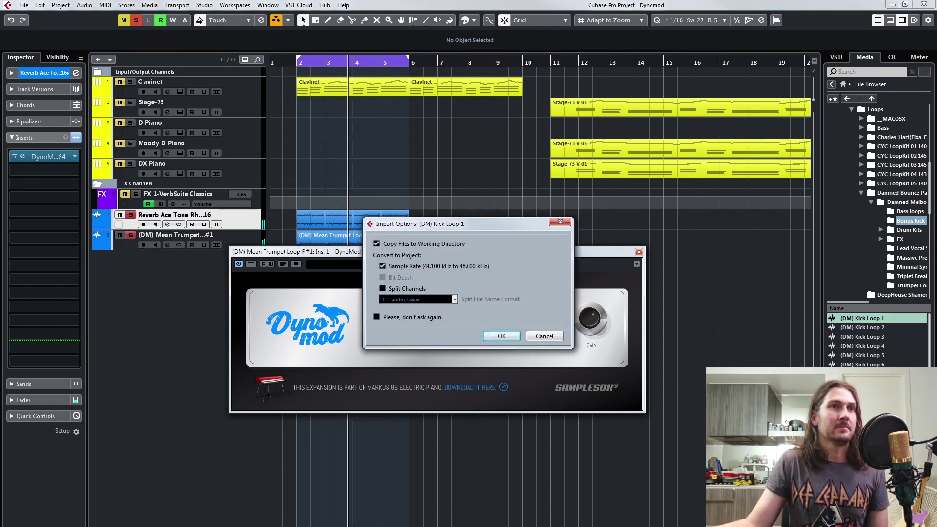
pyautogui.press('Return')
pyautogui.moveTo(449, 252); pyautogui.dragTo(654, 189)
# - Move the kick loop event to start at bar 2 and duplicate it once so it fills the cycle range up to bar 6
pyautogui.moveTo(354, 262); pyautogui.dragTo(312, 261)
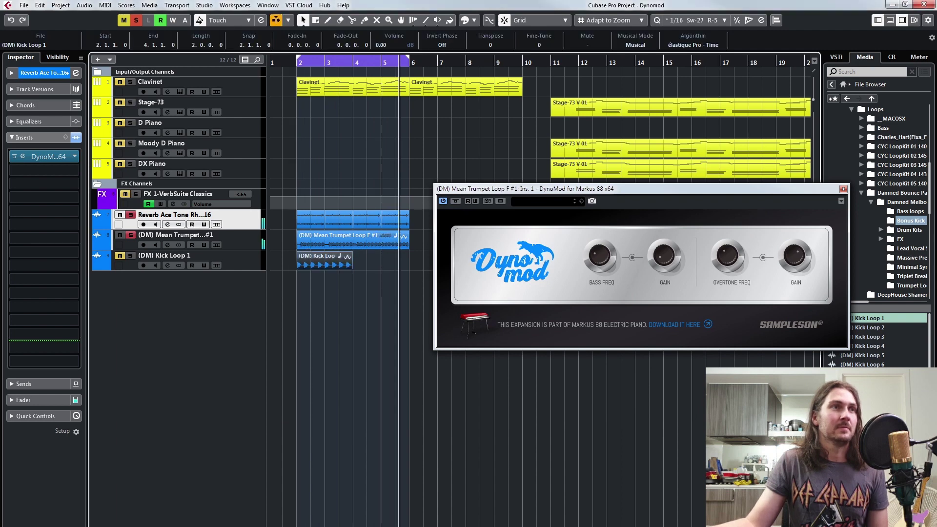
pyautogui.click(155, 256)
pyautogui.hotkey('ctrl', 'd')
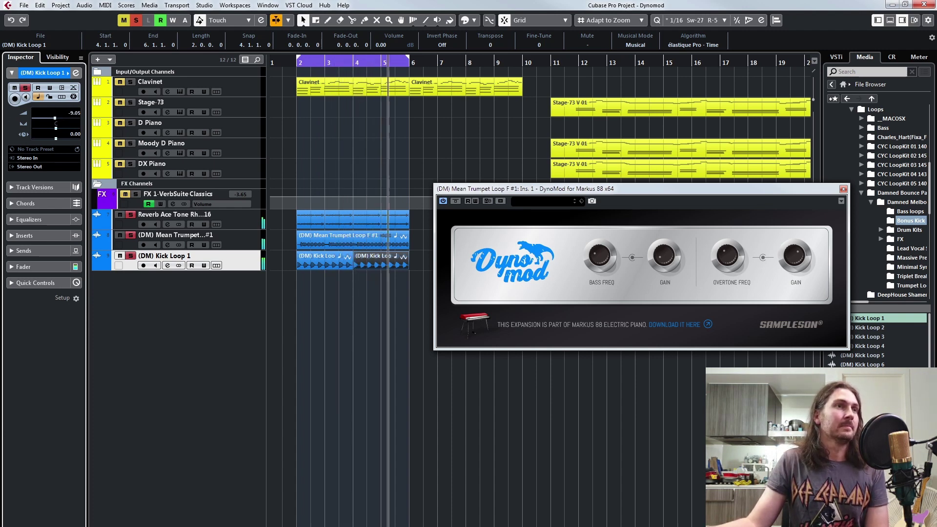
# - Insert DynoMod for Markus 88 x64 in the Kick Loop 1 track's first insert slot and close the trumpet track's DynoMod window
pyautogui.click(35, 236)
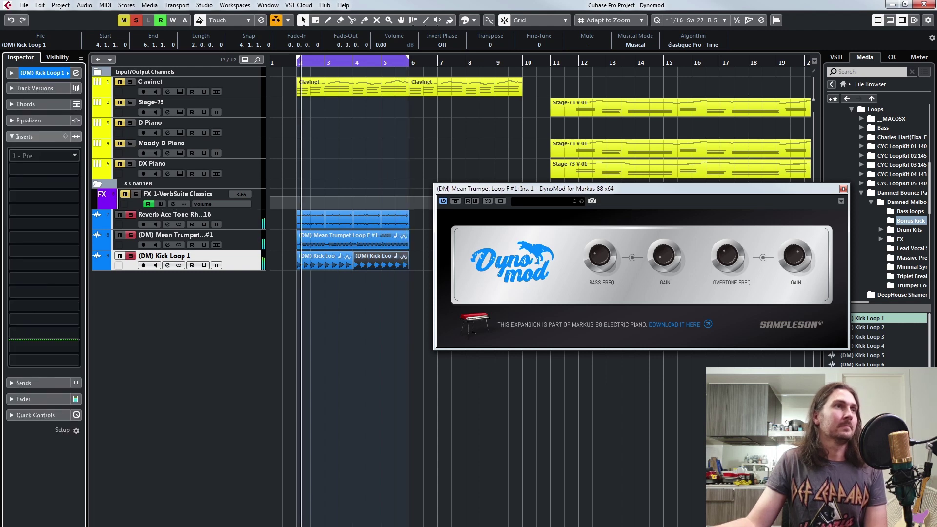
pyautogui.click(45, 155)
pyautogui.write('dyno')
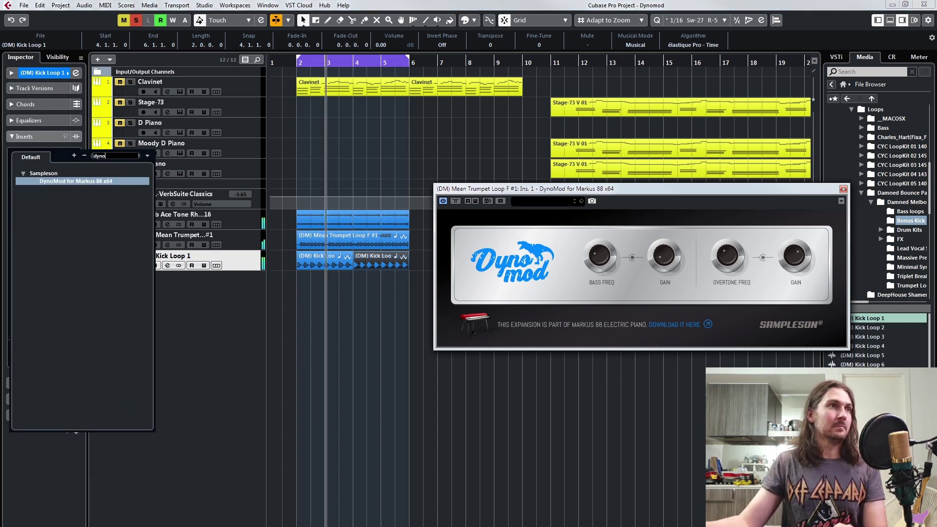
pyautogui.press('Return')
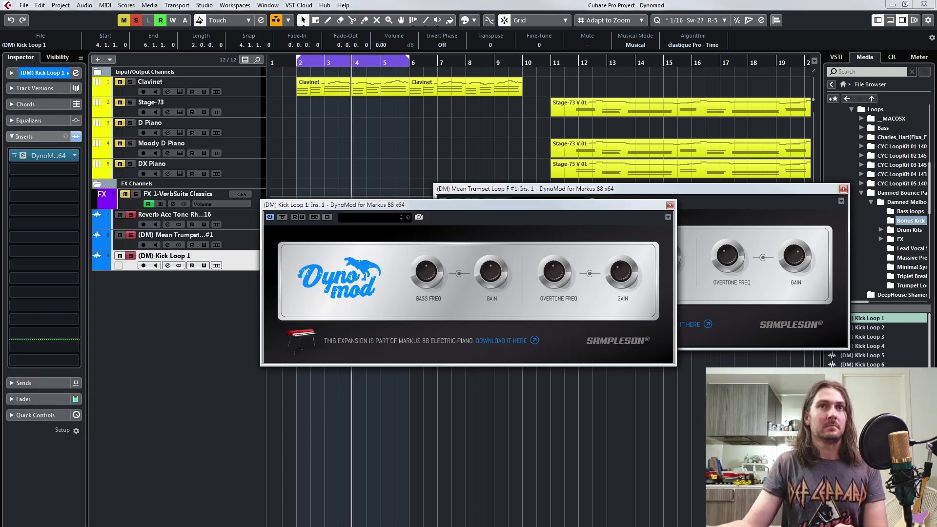
pyautogui.click(844, 189)
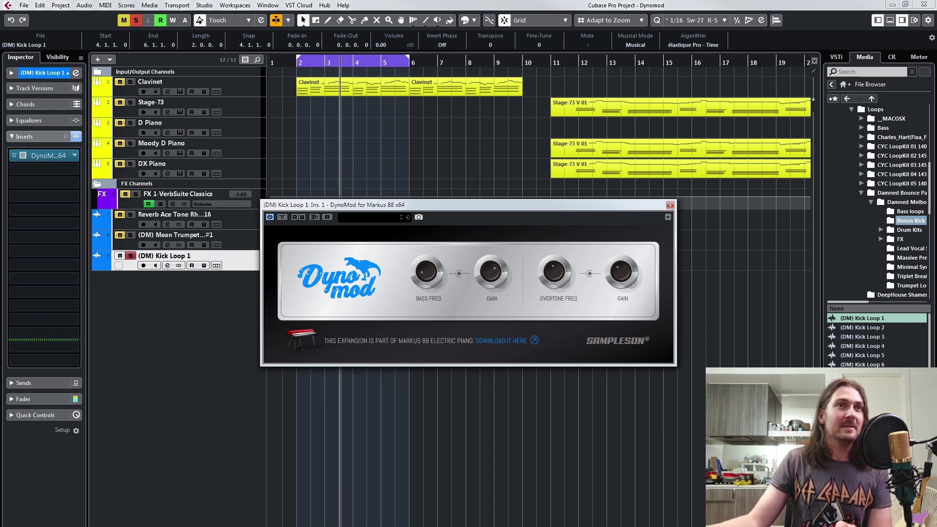
# - Show the Kick Loop 1 track's volume settings, and bypass and reactivate its DynoMod to compare the playback
pyautogui.click(40, 73)
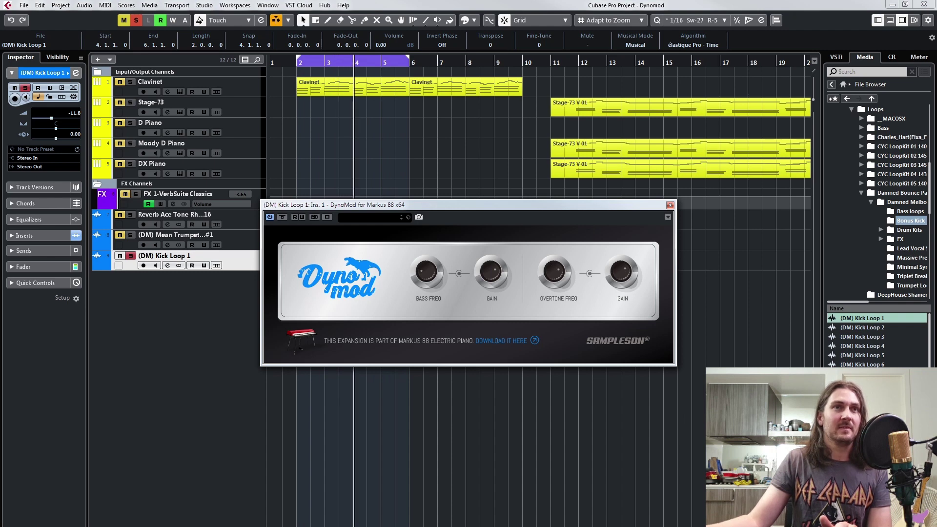
pyautogui.click(282, 218)
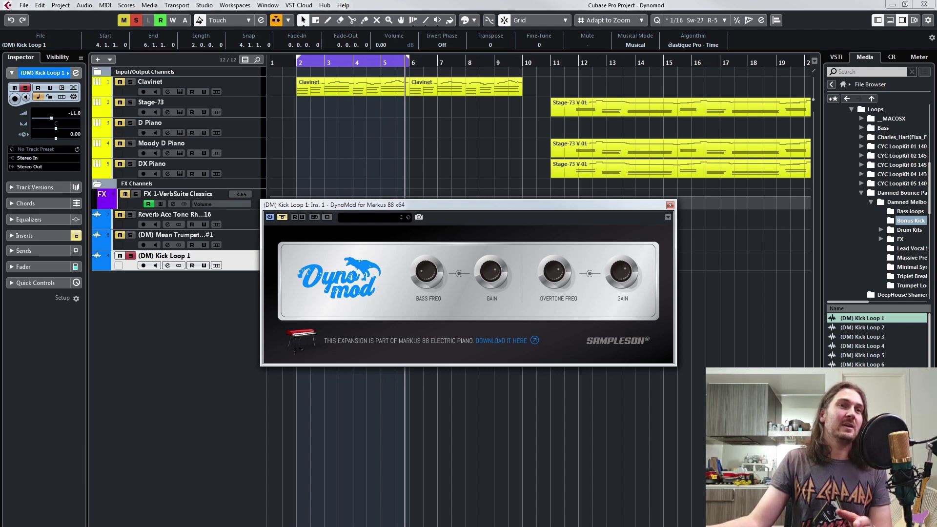
pyautogui.click(282, 218)
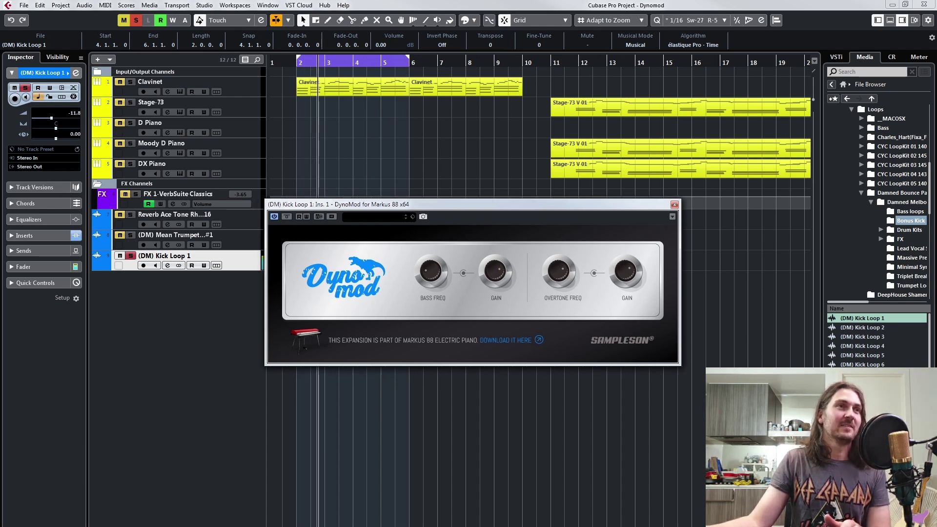
# - Solo the Reverb Ace Tone and Mean Trumpet tracks alongside the kick loop, and move the DynoMod window clear of the loop events
pyautogui.moveTo(439, 205); pyautogui.dragTo(538, 155)
pyautogui.click(129, 223)
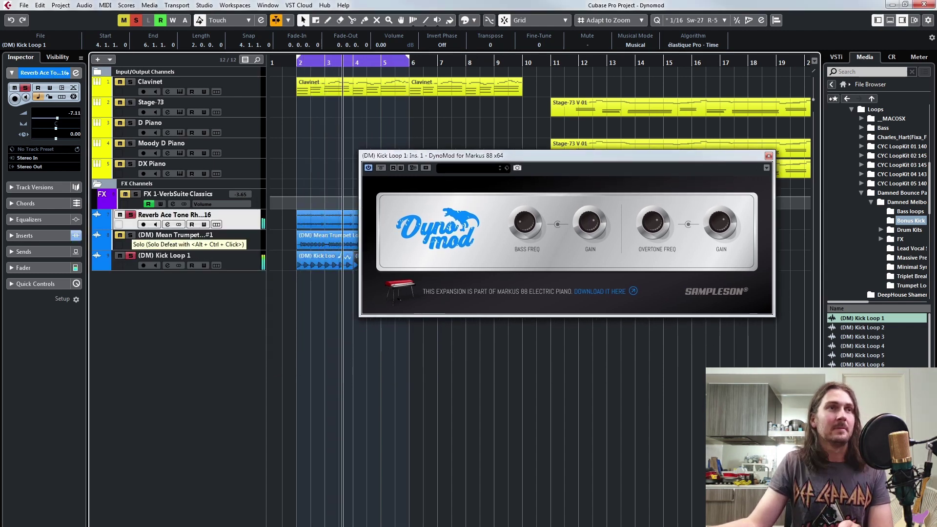
pyautogui.click(128, 242)
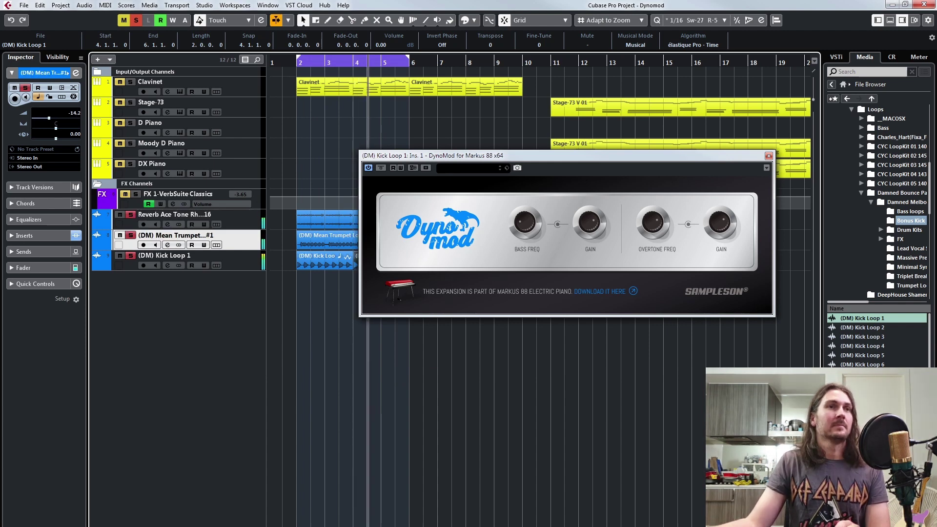
pyautogui.scroll(-4, 870, 250)
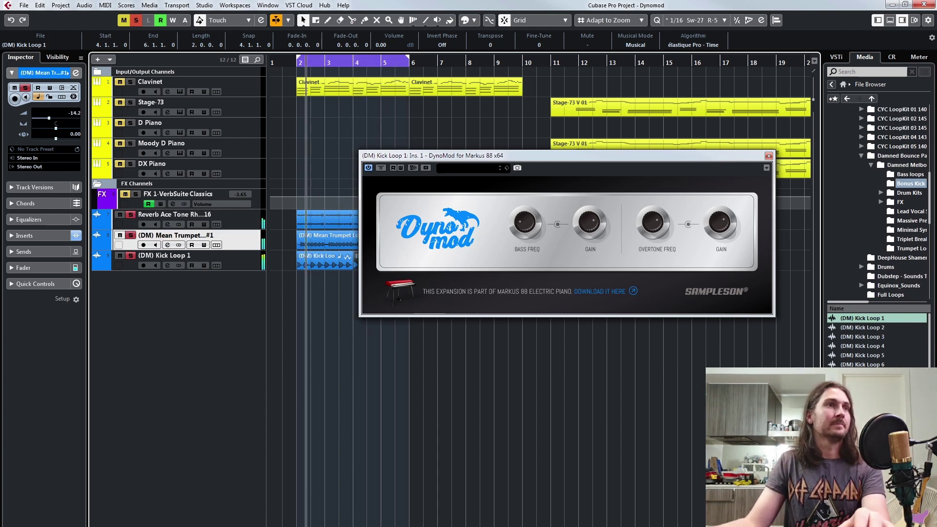
pyautogui.moveTo(439, 155); pyautogui.dragTo(489, 232)
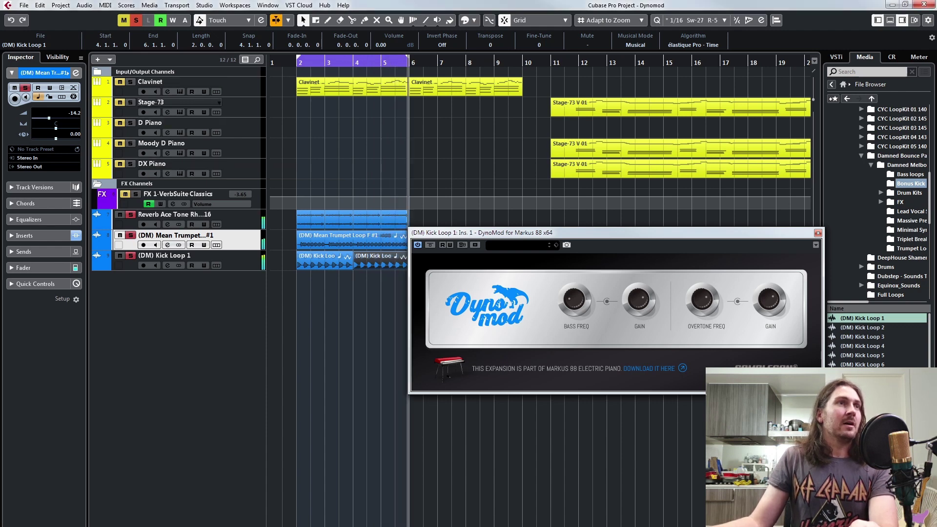
# - Solo and record-enable the Stage-73 track for playing along with the loops, and open its DynoMod insert
pyautogui.click(146, 107)
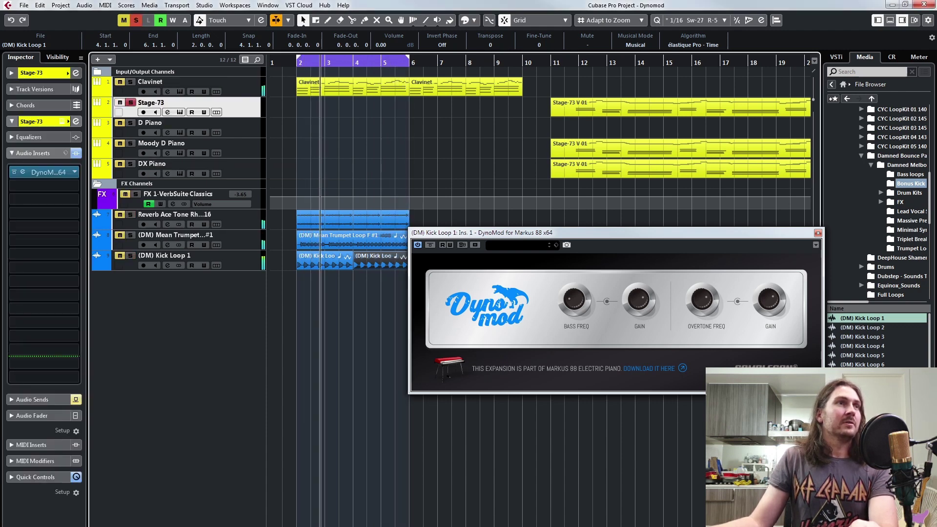
pyautogui.click(174, 215)
pyautogui.press('Down')
pyautogui.press('Down')
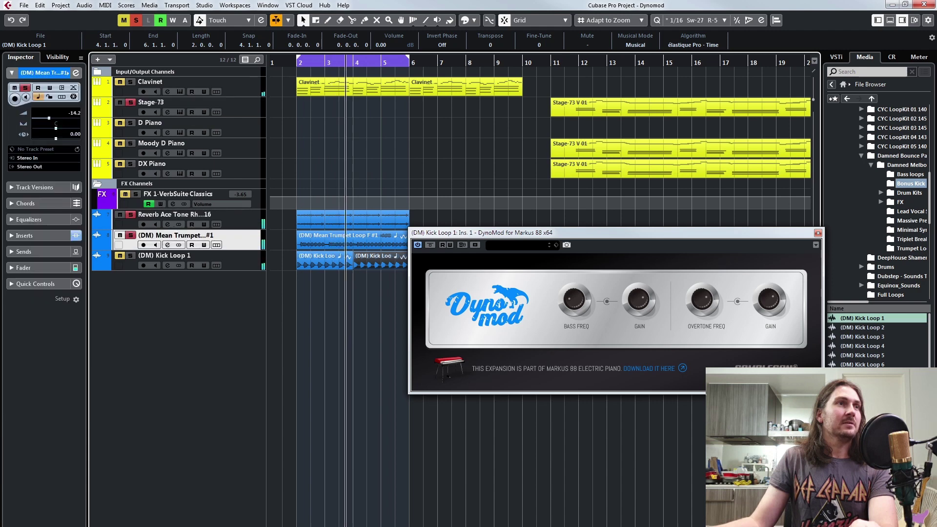
pyautogui.click(151, 103)
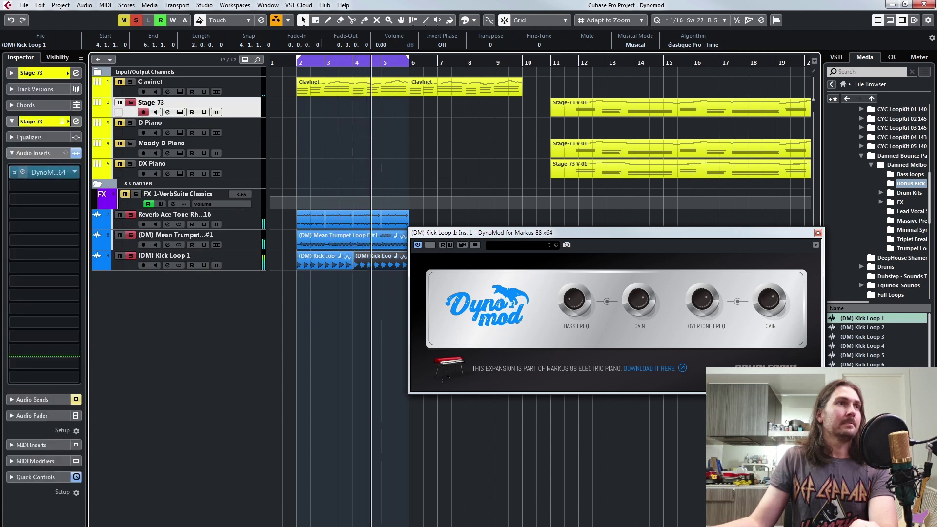
pyautogui.click(23, 172)
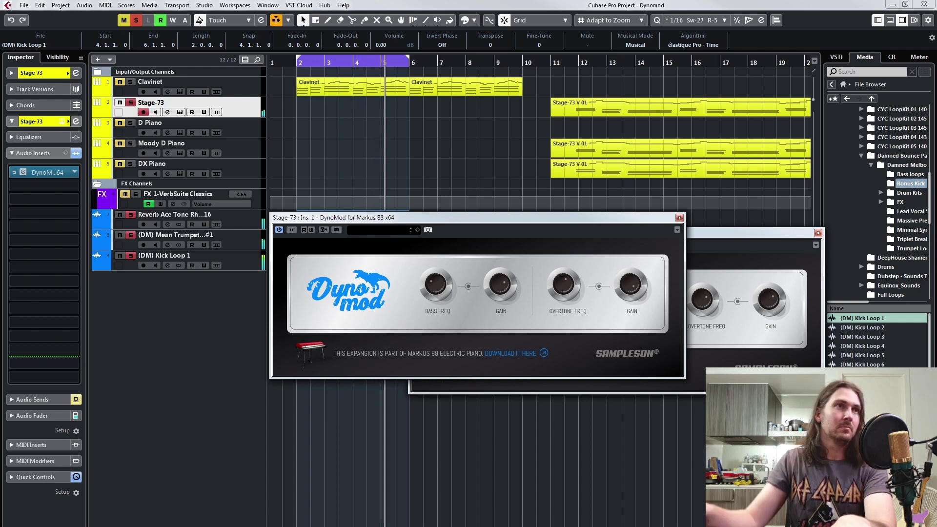
# - Lower the track volumes of the Reverb Ace Tone loop to -8.31, Kick Loop 1 to -13.1 and the trumpet loop to -16.3
pyautogui.click(31, 73)
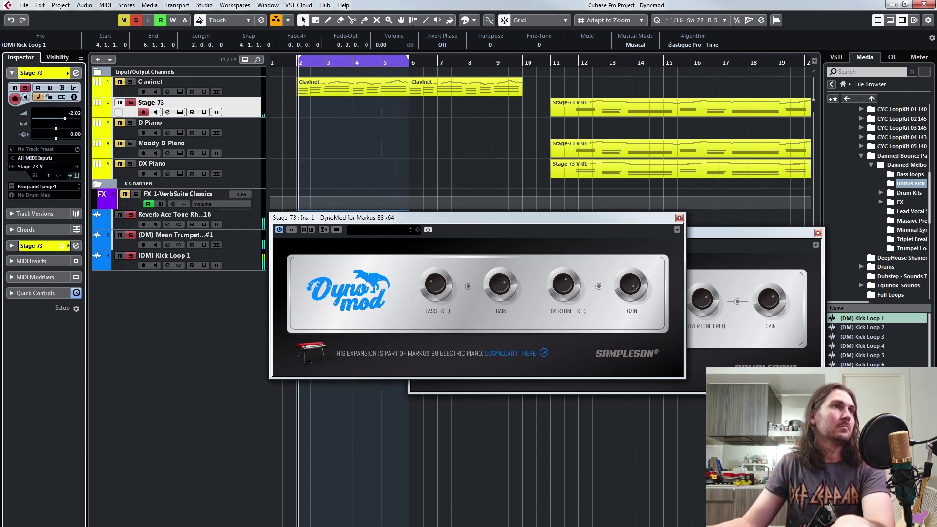
pyautogui.click(175, 215)
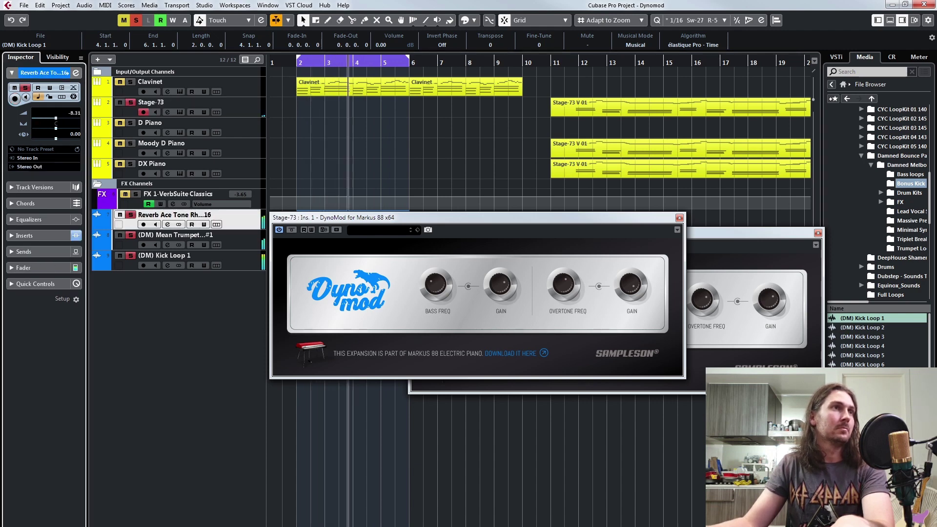
pyautogui.click(164, 256)
pyautogui.click(50, 118)
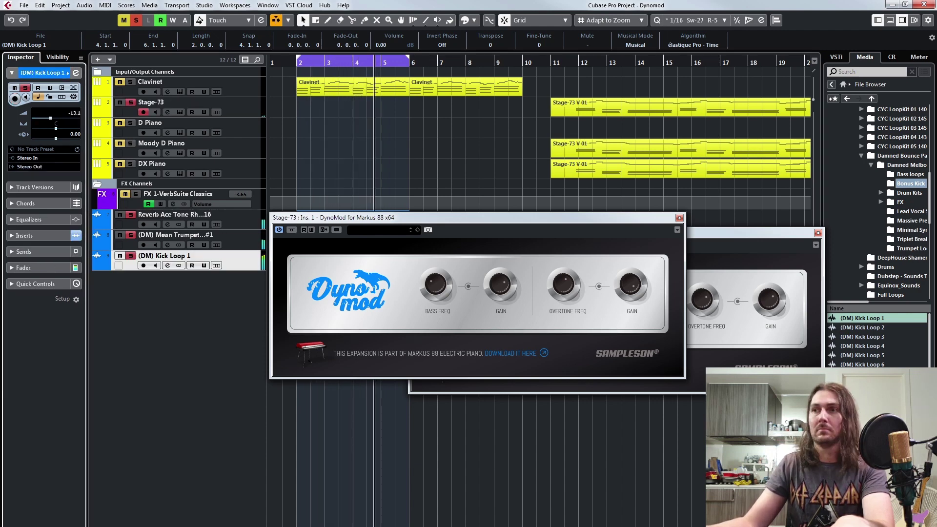
pyautogui.press('Up')
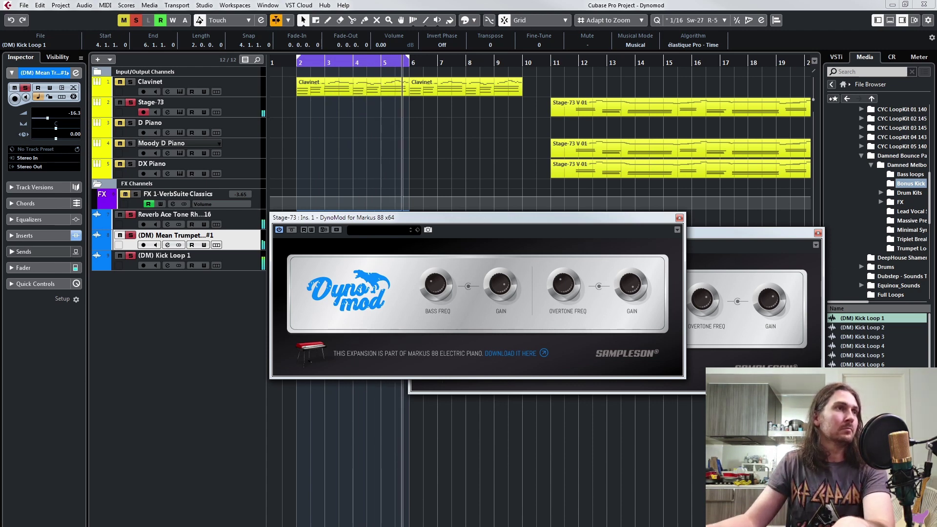
# - Activate the trumpet track's send to FX 1-VerbSuite Classics at a level of -1.90 and deselect all events
pyautogui.click(26, 251)
pyautogui.click(14, 169)
pyautogui.moveTo(51, 180); pyautogui.dragTo(58, 179)
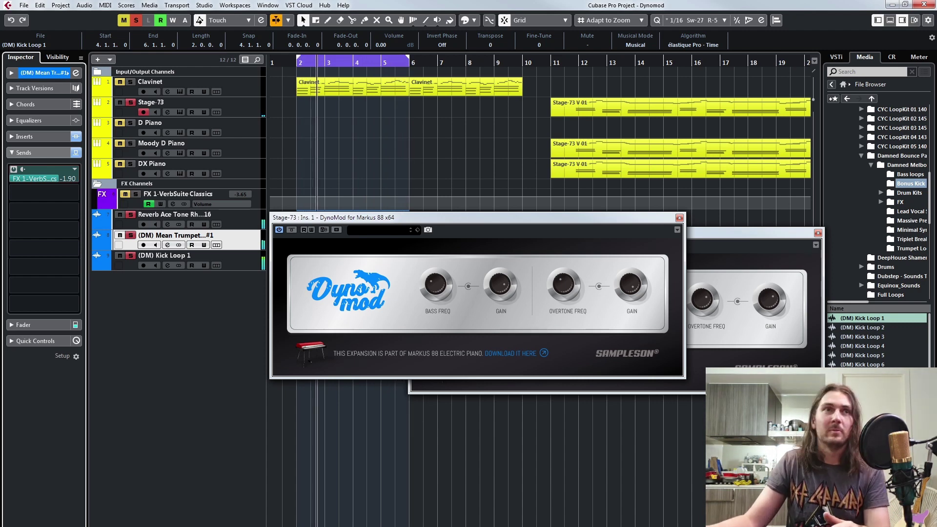
pyautogui.click(762, 449)
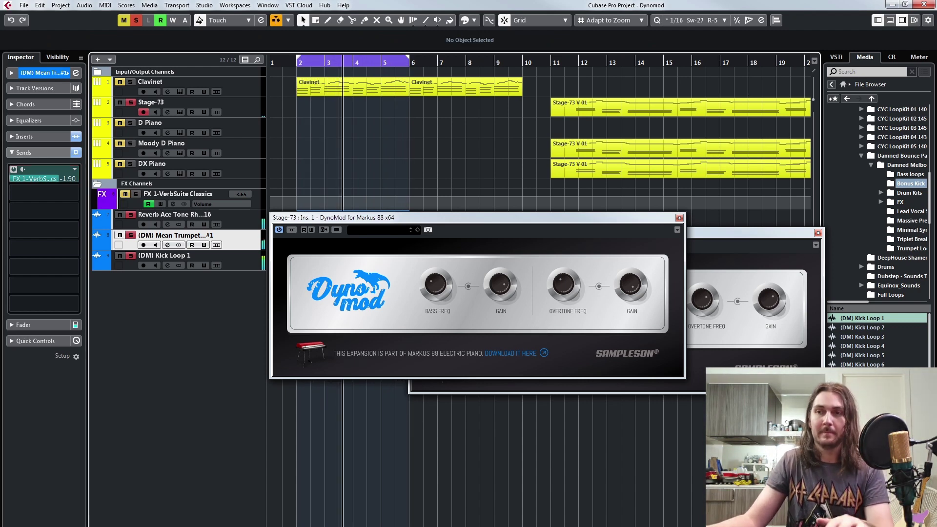